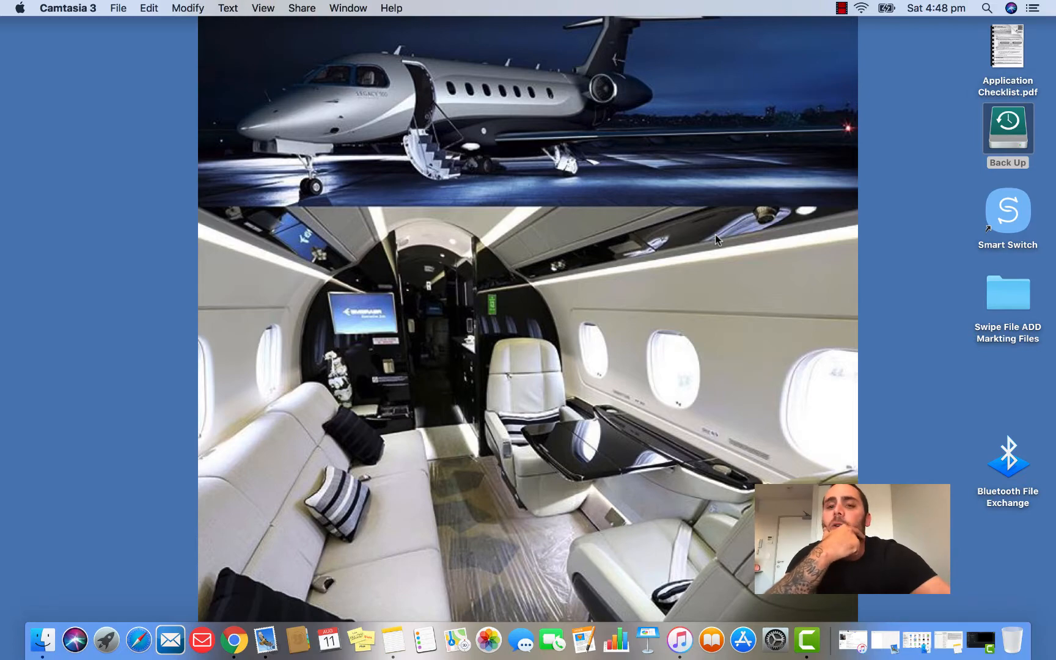
Switch to Chrome and open thaistylebbqs.com in a new tab
{"action": "left_click", "coordinate": [234, 640]}
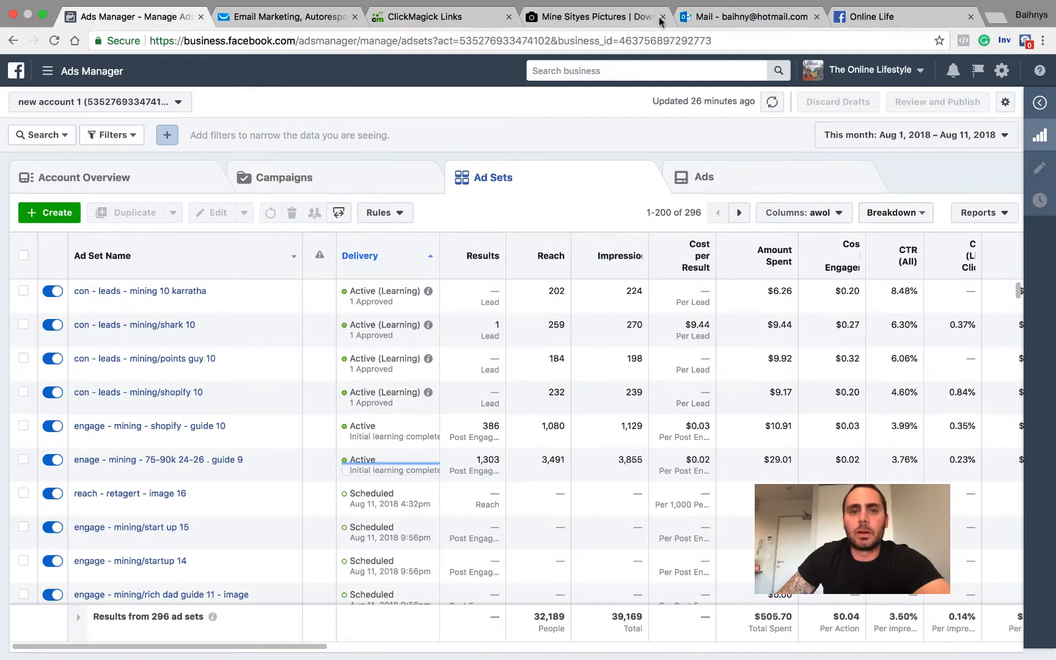
{"action": "left_click", "coordinate": [996, 18]}
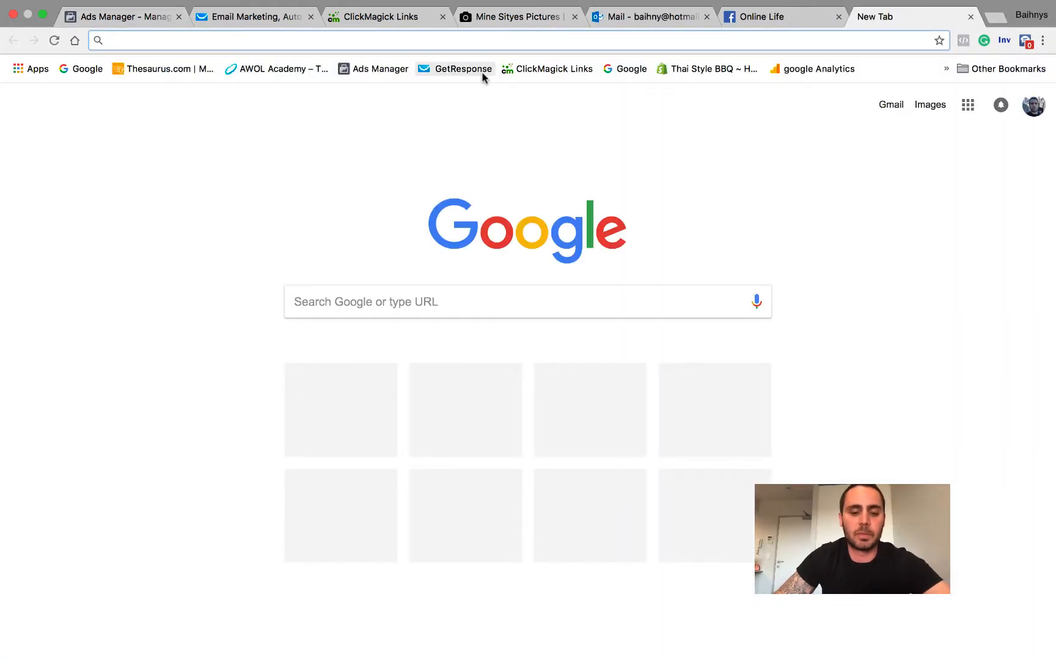
{"action": "type", "text": "thaistylebbqs.com"}
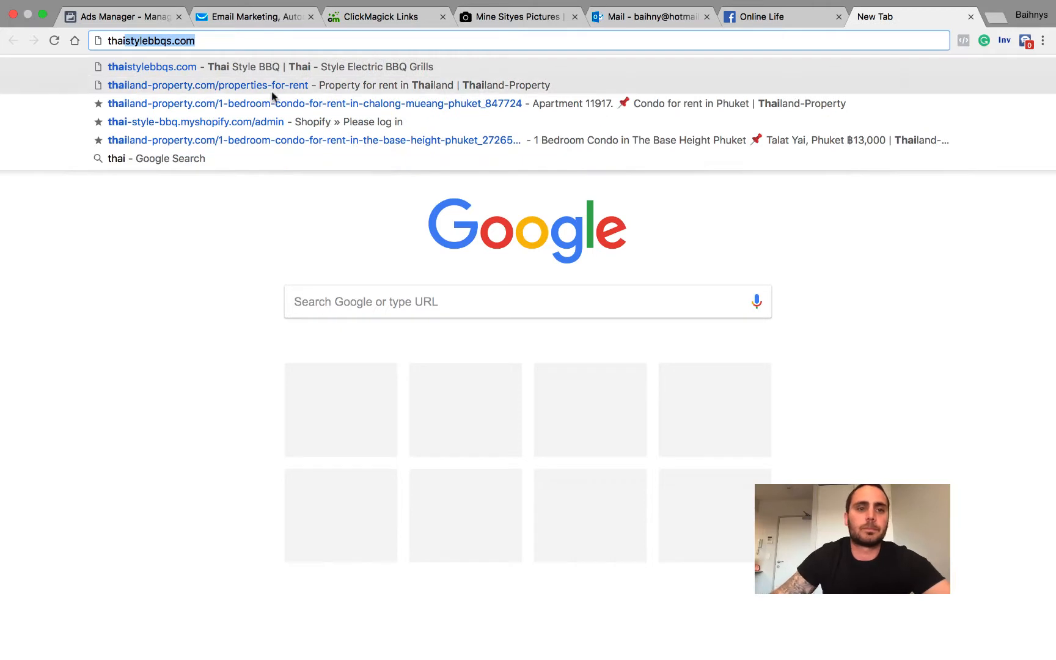
{"action": "left_click", "coordinate": [197, 69]}
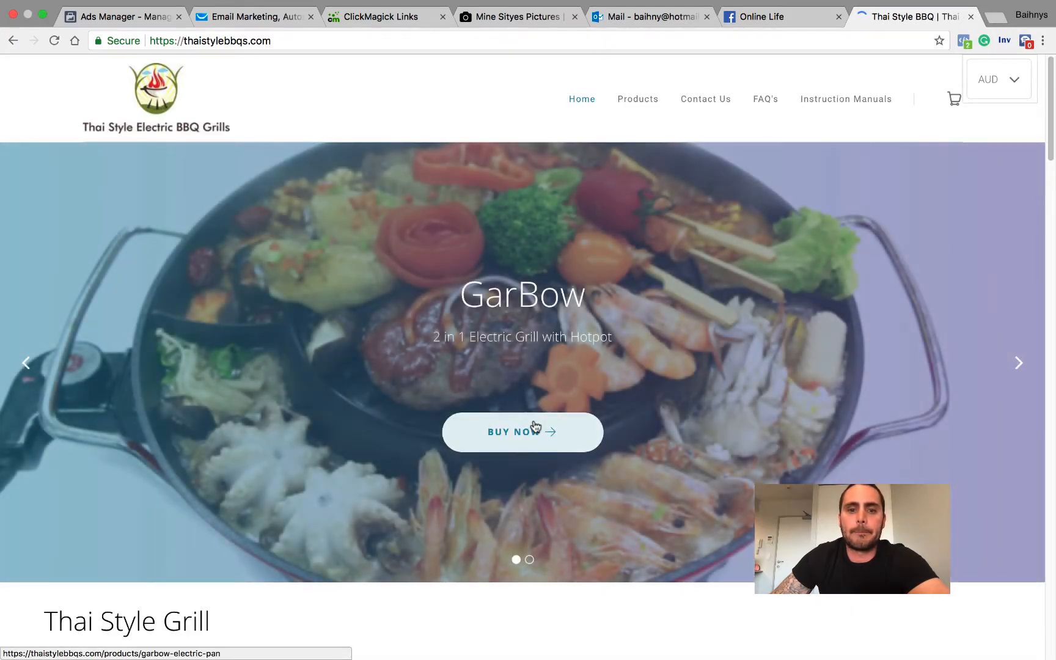
Open the GarBow electric grill product page and inspect its tracking events with Facebook Pixel Helper
{"action": "left_click", "coordinate": [538, 430]}
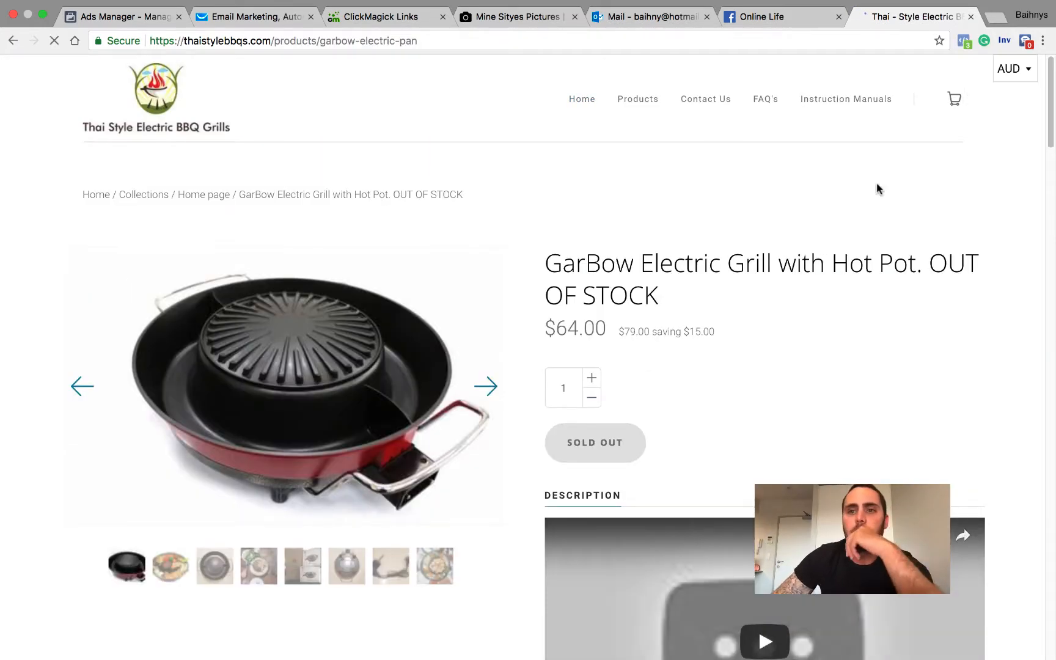
{"action": "left_click", "coordinate": [966, 42]}
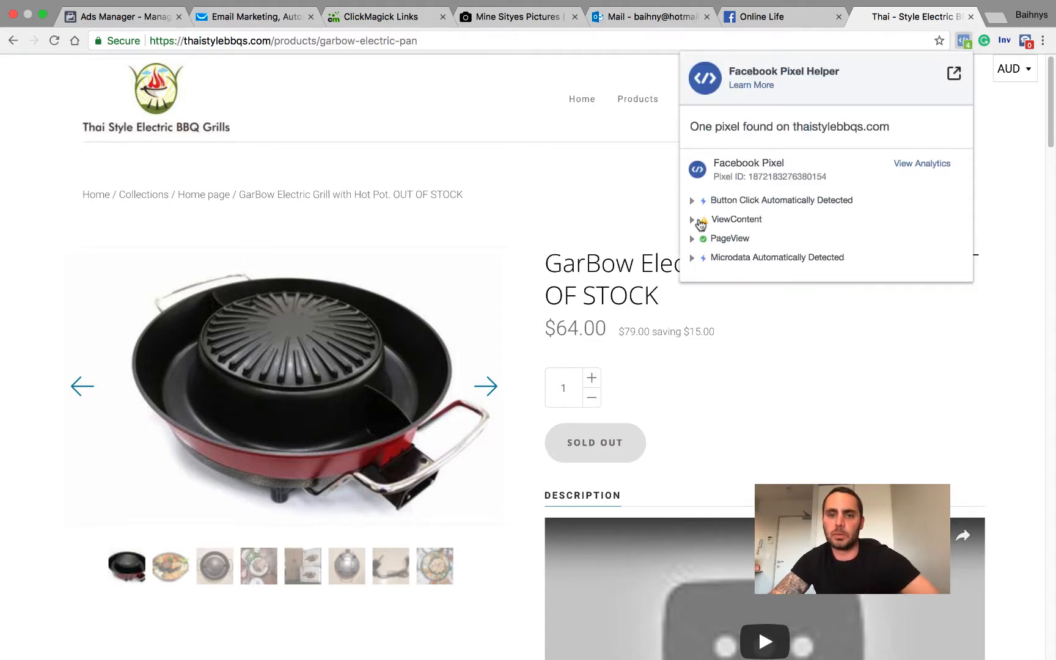
{"action": "left_click", "coordinate": [484, 82]}
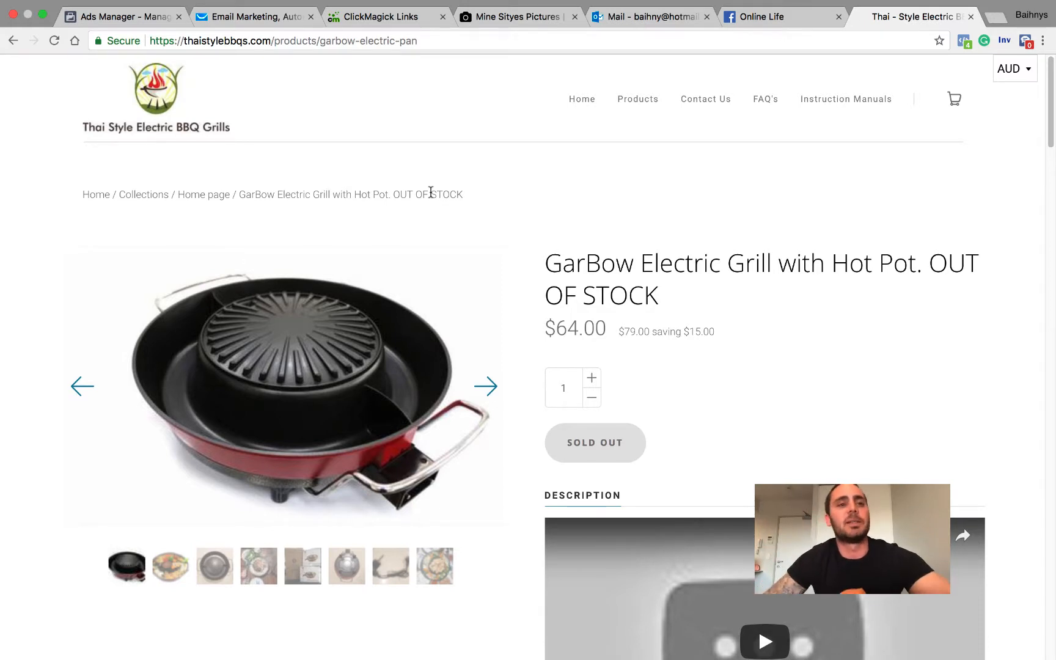
Return to Ads Manager and open the Audiences asset library from the full list of tools
{"action": "left_click", "coordinate": [127, 18]}
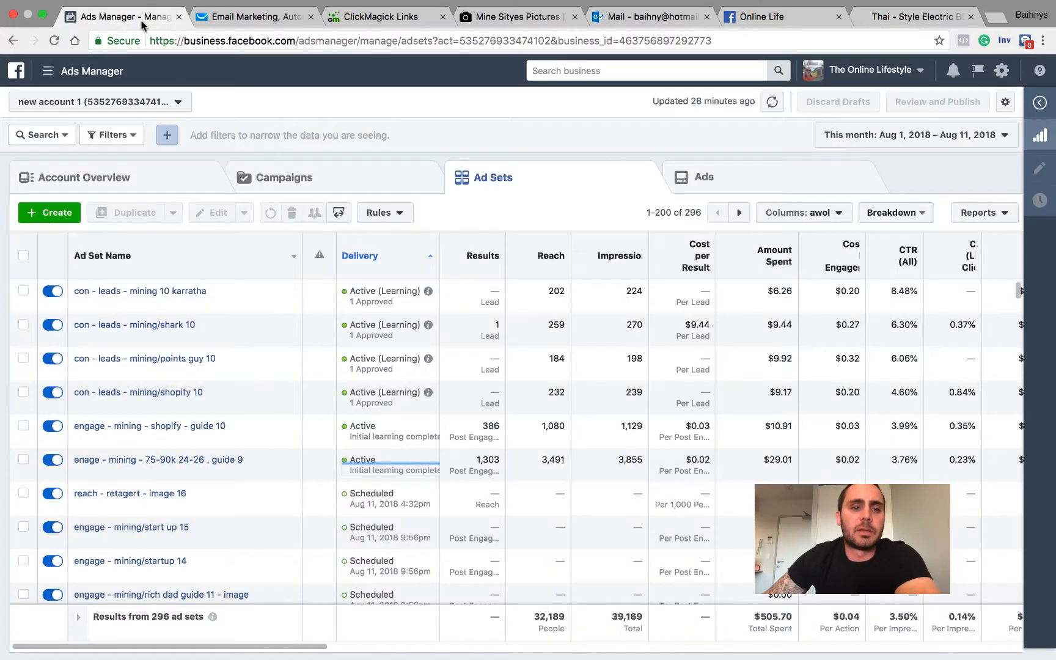
{"action": "left_click", "coordinate": [49, 72]}
{"action": "left_click", "coordinate": [122, 403]}
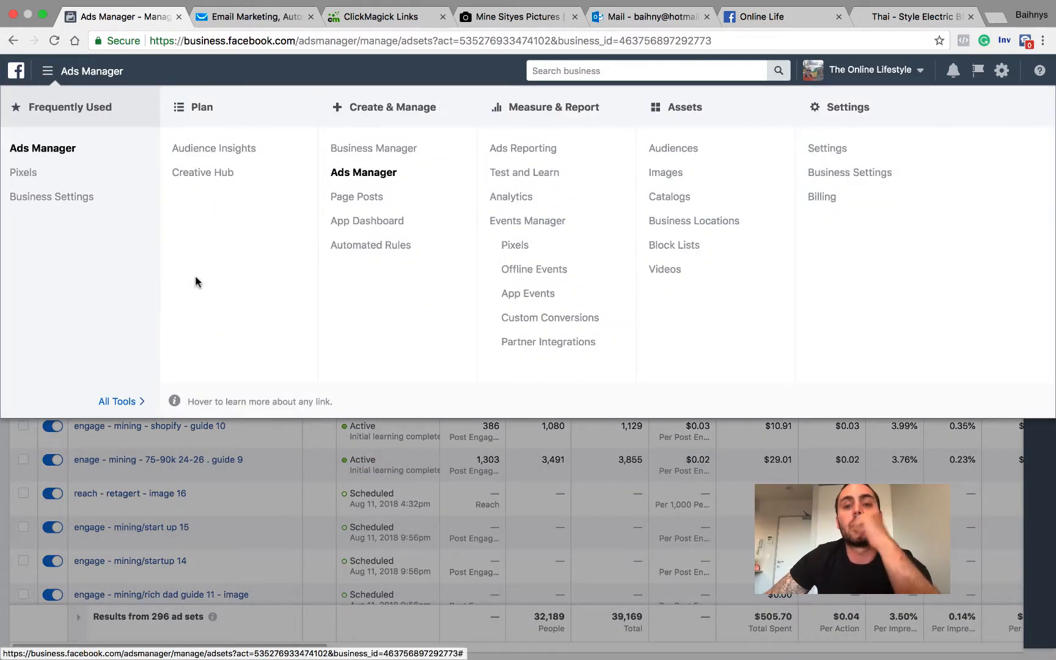
{"action": "left_click", "coordinate": [678, 149]}
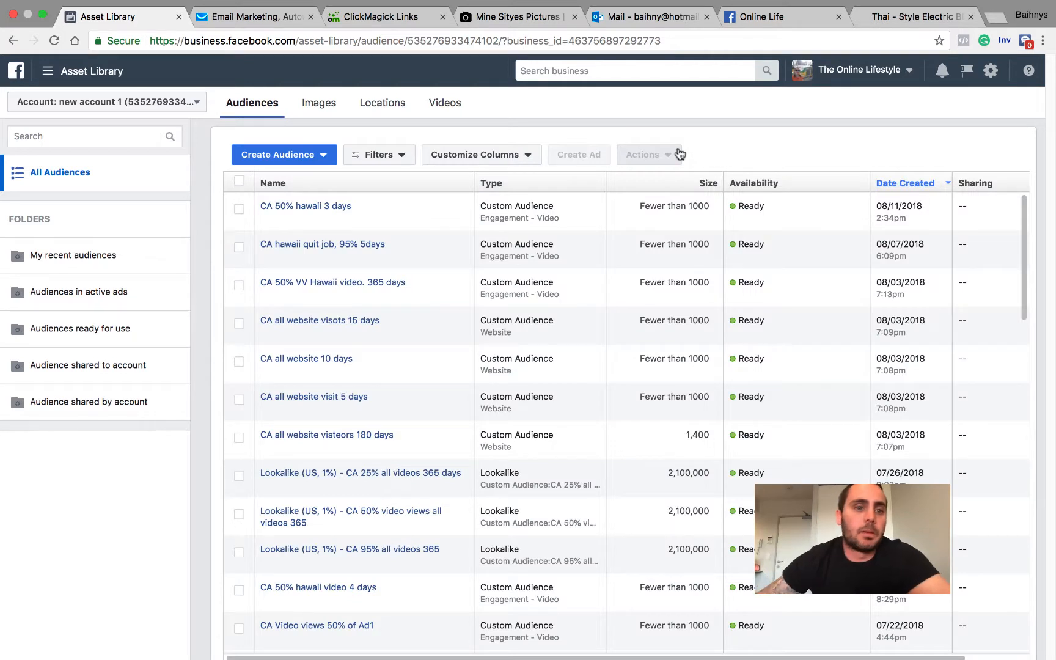
{"action": "left_click", "coordinate": [317, 155]}
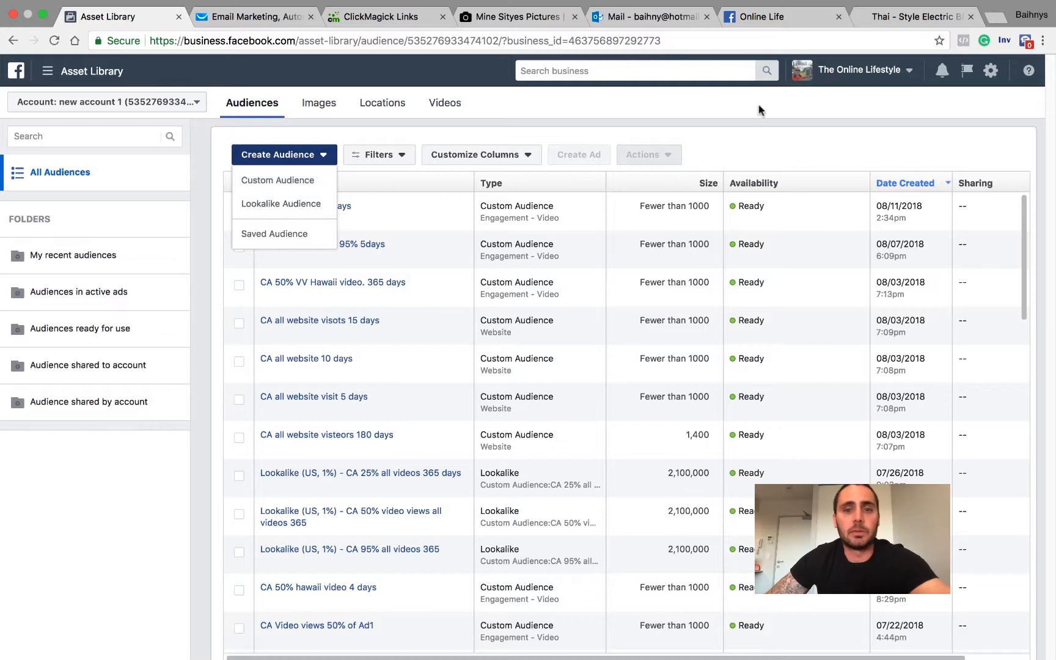
{"action": "left_click", "coordinate": [788, 122]}
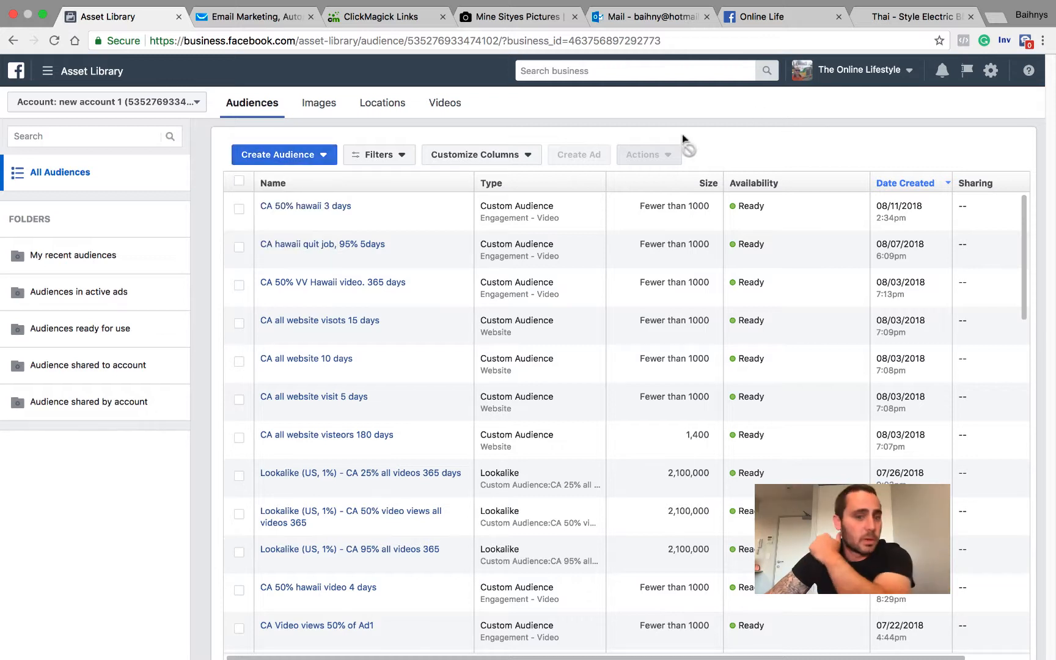
{"action": "left_click", "coordinate": [309, 156]}
{"action": "left_click", "coordinate": [305, 183]}
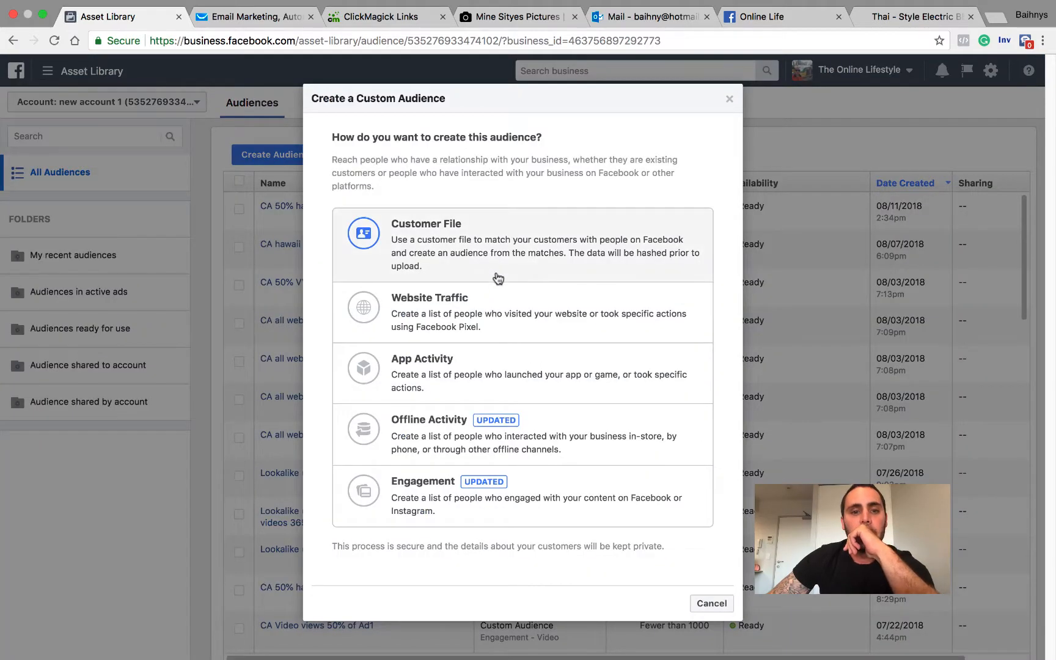
{"action": "key", "text": "Escape"}
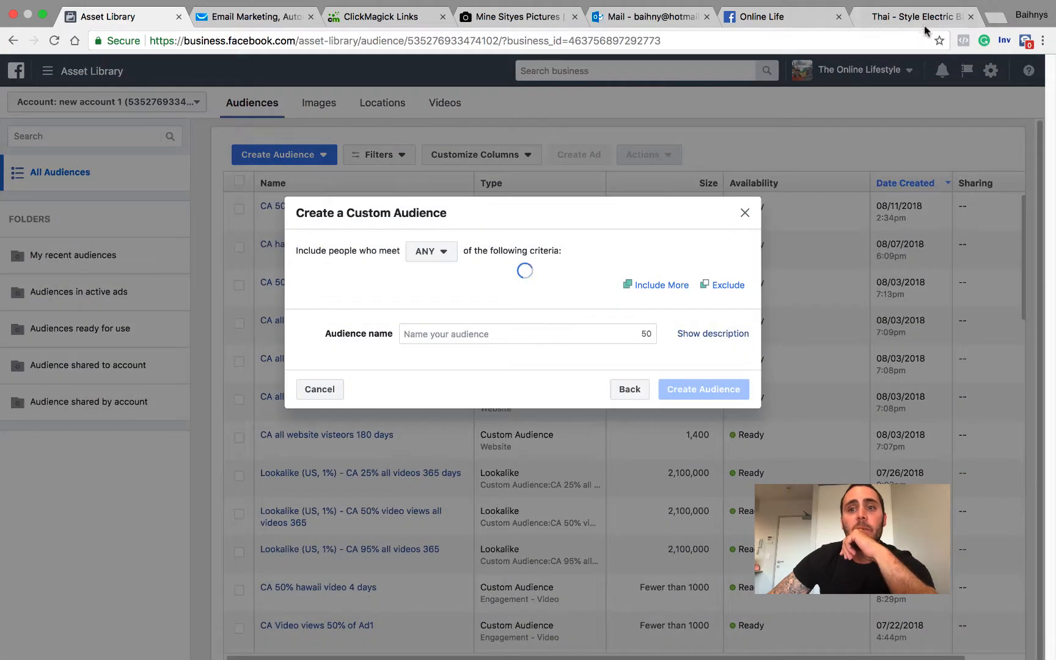
{"action": "left_click", "coordinate": [915, 23]}
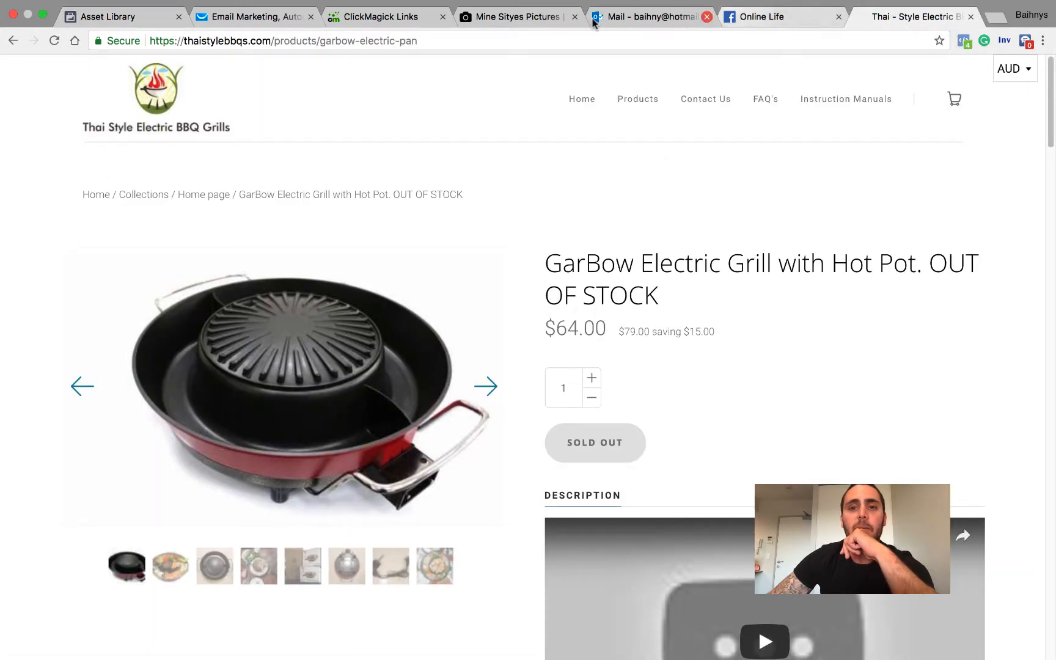
{"action": "left_click", "coordinate": [116, 24]}
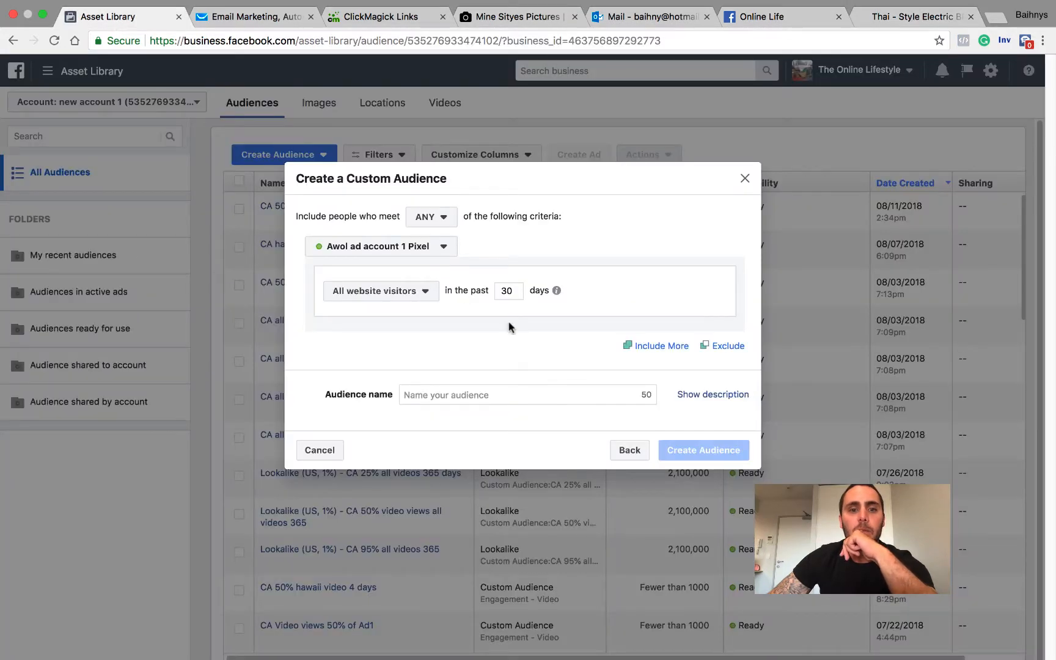
{"action": "left_click", "coordinate": [744, 178]}
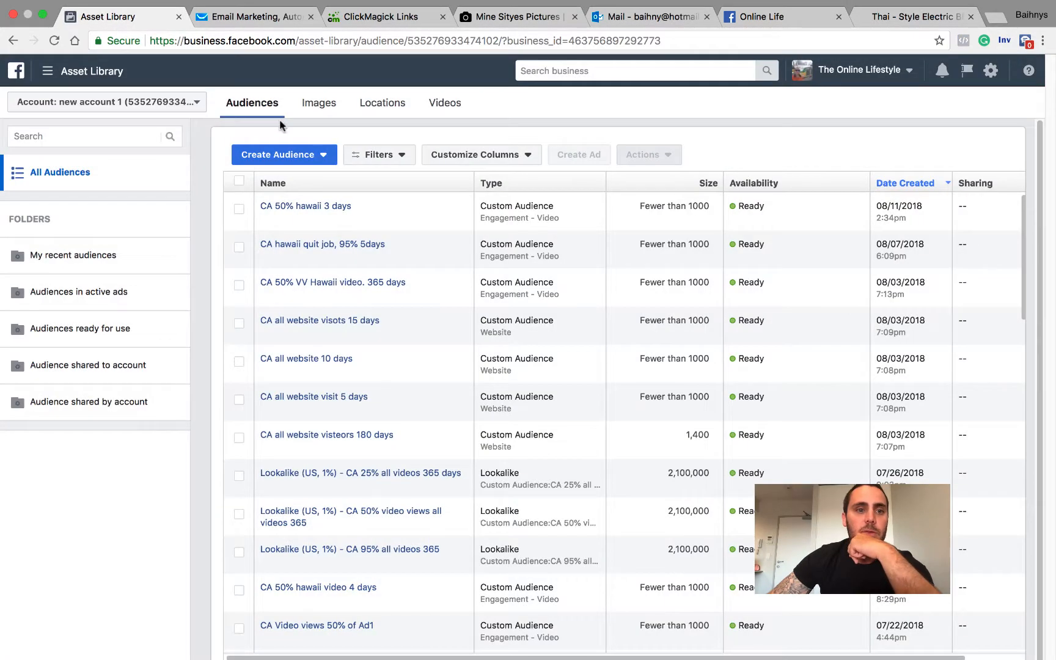
Switch the Asset Library to the awol ad account
{"action": "left_click", "coordinate": [193, 102]}
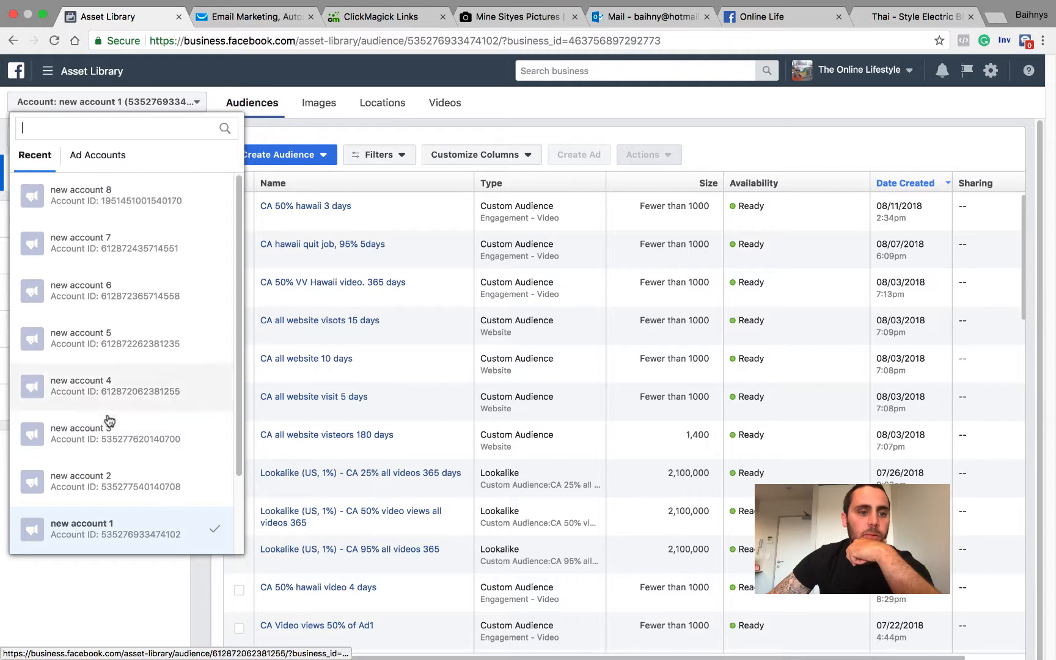
{"action": "scroll", "coordinate": [109, 433], "scroll_direction": "down", "scroll_amount": 3}
{"action": "left_click", "coordinate": [103, 486]}
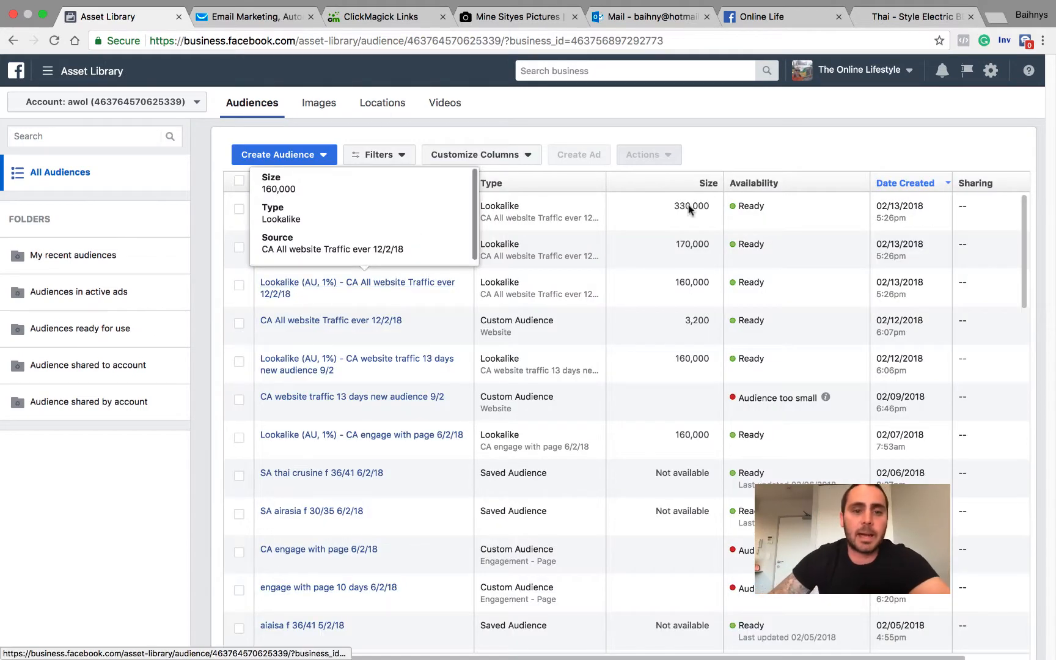
Check the pixel on the GarBow product page again with Facebook Pixel Helper
{"action": "left_click", "coordinate": [922, 18]}
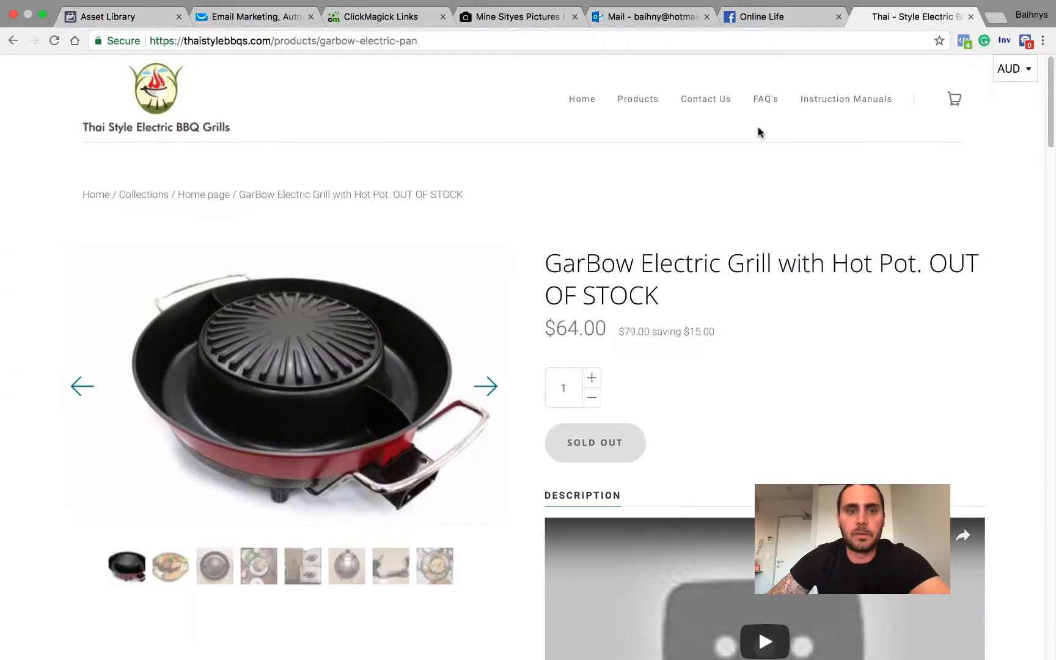
{"action": "left_click", "coordinate": [968, 43]}
{"action": "left_click", "coordinate": [555, 81]}
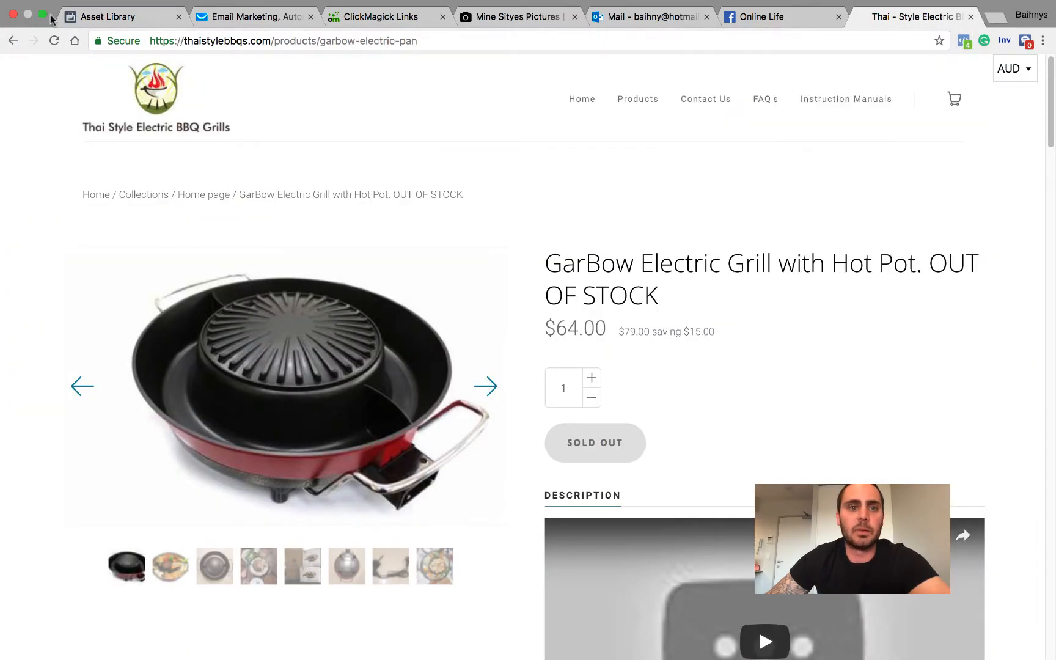
Start a website traffic custom audience in the Asset Library that includes people who visited specific web pages
{"action": "left_click", "coordinate": [139, 16]}
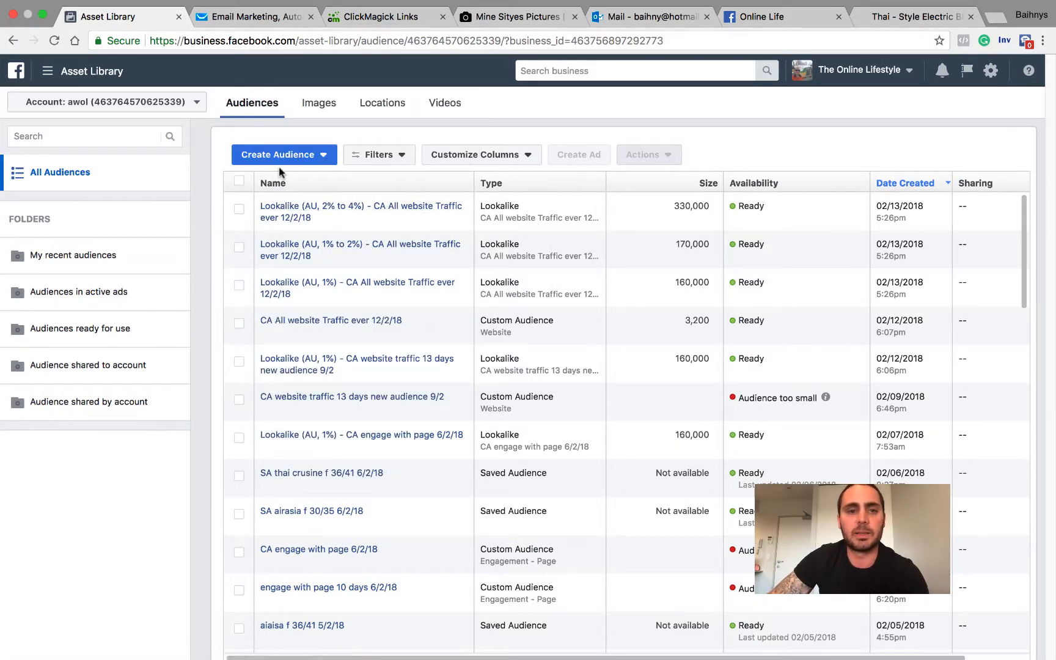
{"action": "left_click", "coordinate": [315, 156]}
{"action": "left_click", "coordinate": [294, 179]}
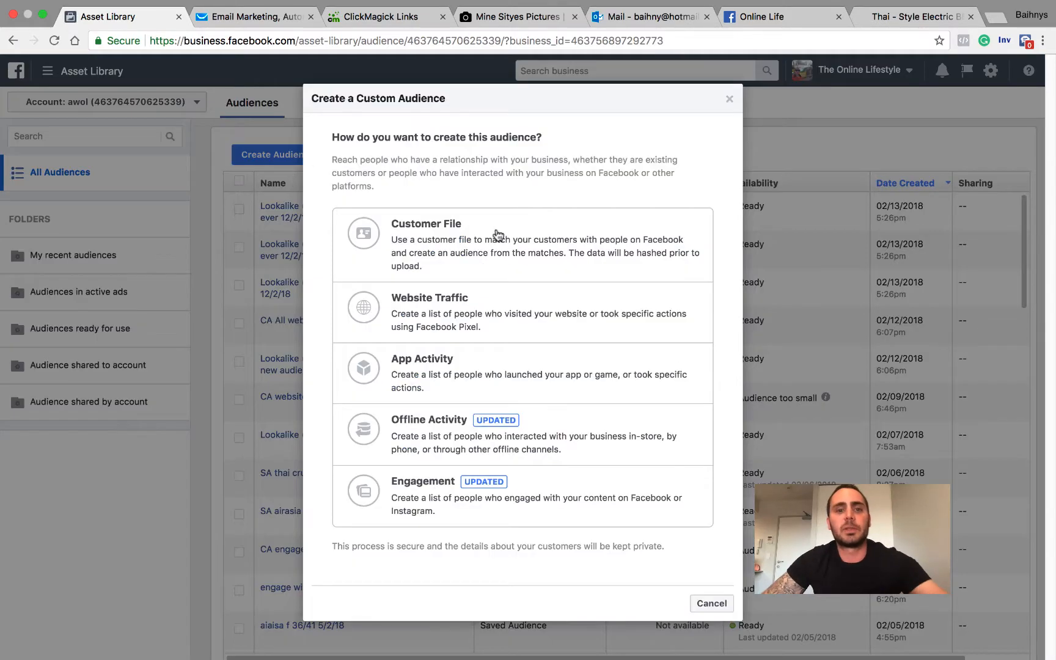
{"action": "left_click", "coordinate": [407, 317]}
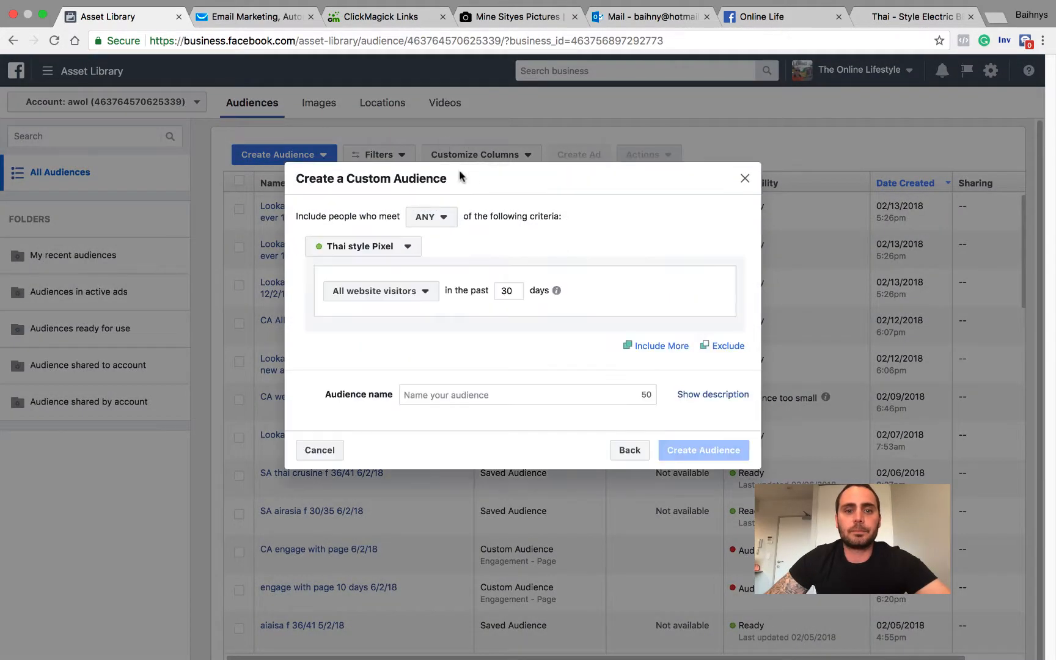
{"action": "left_click", "coordinate": [426, 295]}
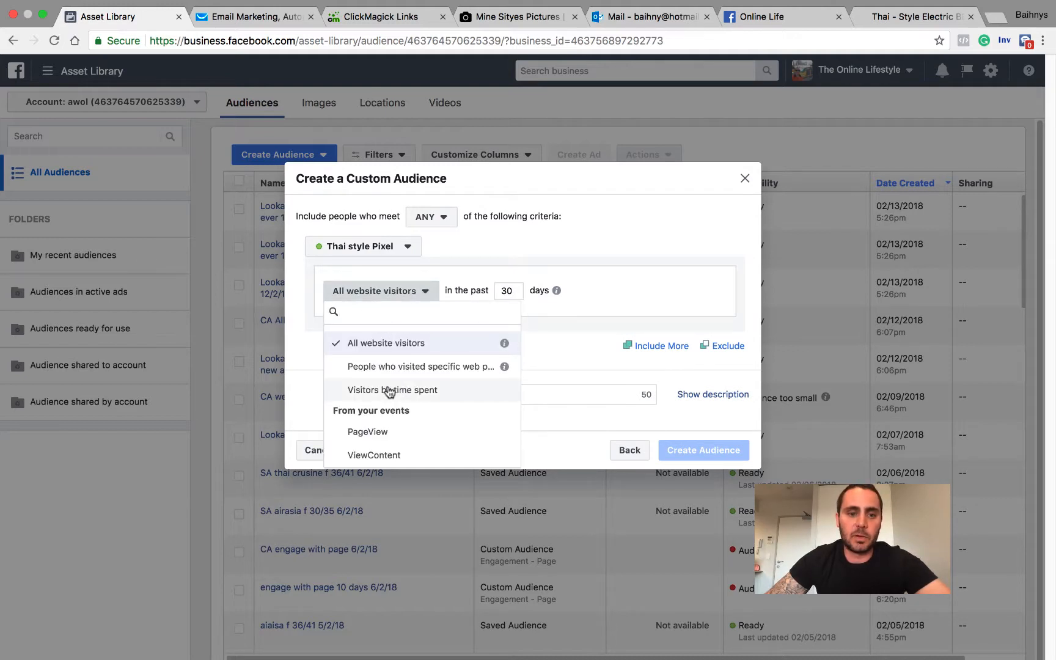
{"action": "left_click", "coordinate": [431, 369]}
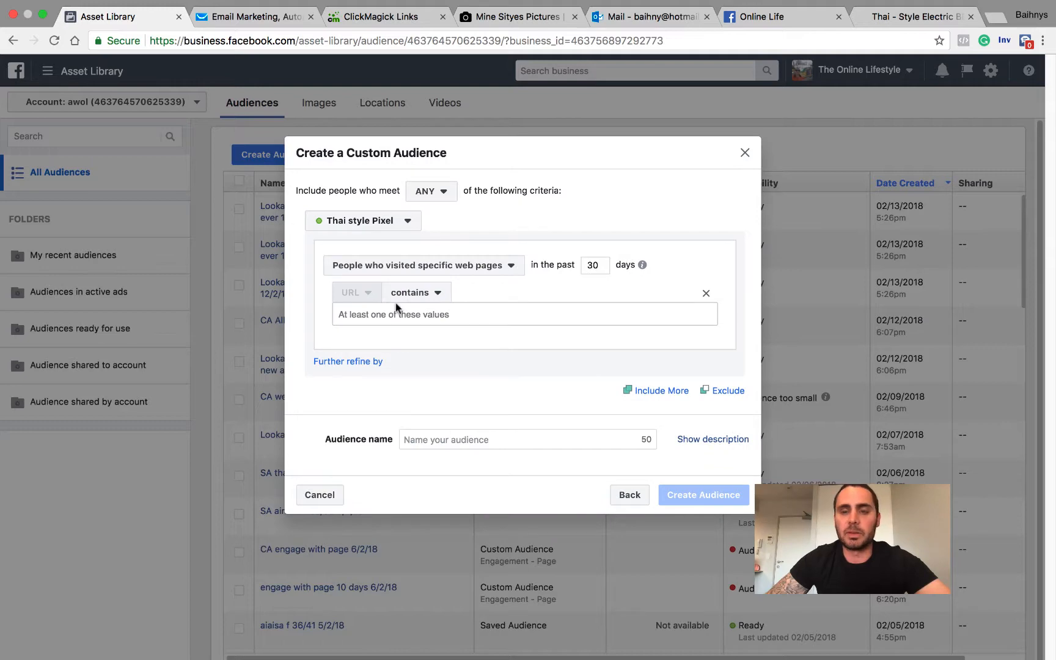
Copy the GarBow product page's address and add it as the audience's URL contains value
{"action": "left_click", "coordinate": [869, 20]}
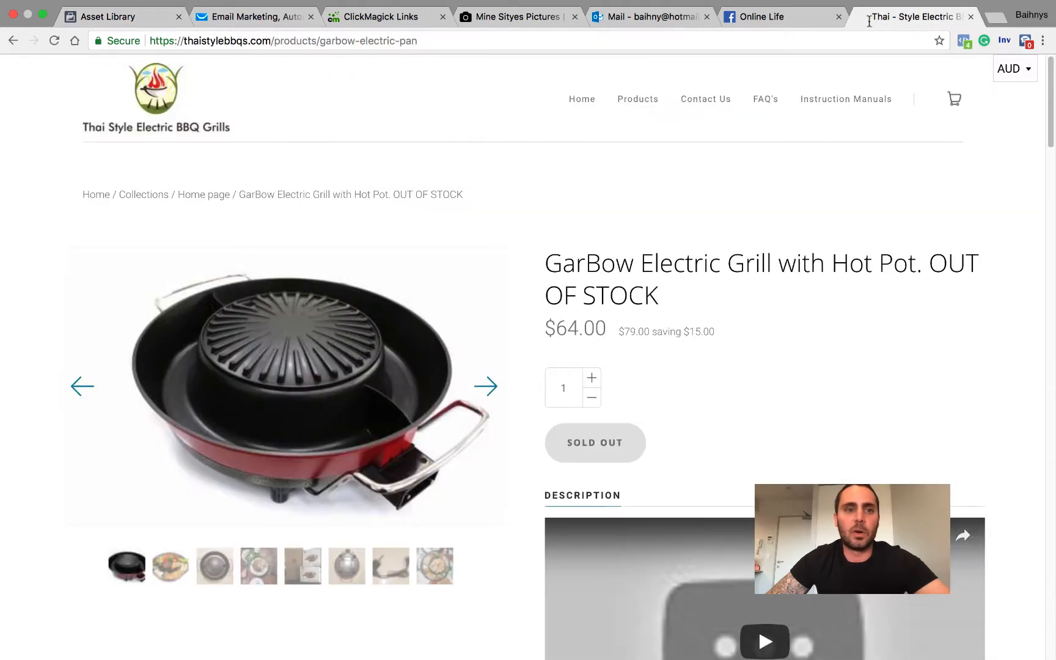
{"action": "scroll", "coordinate": [587, 412], "scroll_direction": "down", "scroll_amount": 4}
{"action": "scroll", "coordinate": [391, 324], "scroll_direction": "up", "scroll_amount": 4}
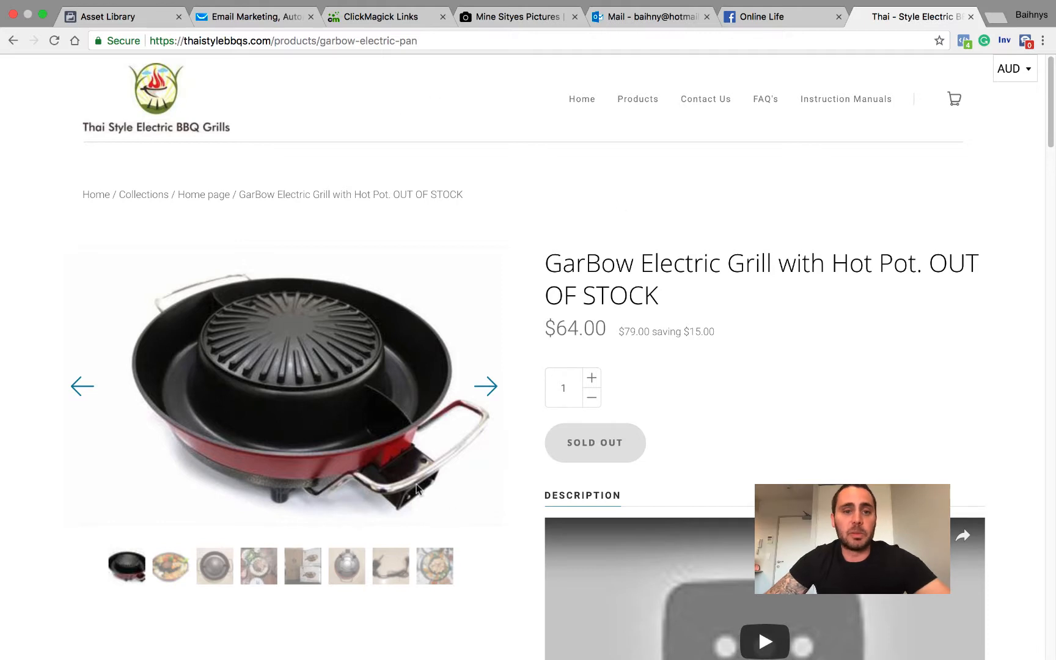
{"action": "left_click_drag", "start_coordinate": [420, 40], "coordinate": [147, 41]}
{"action": "right_click", "coordinate": [183, 43]}
{"action": "left_click", "coordinate": [188, 59]}
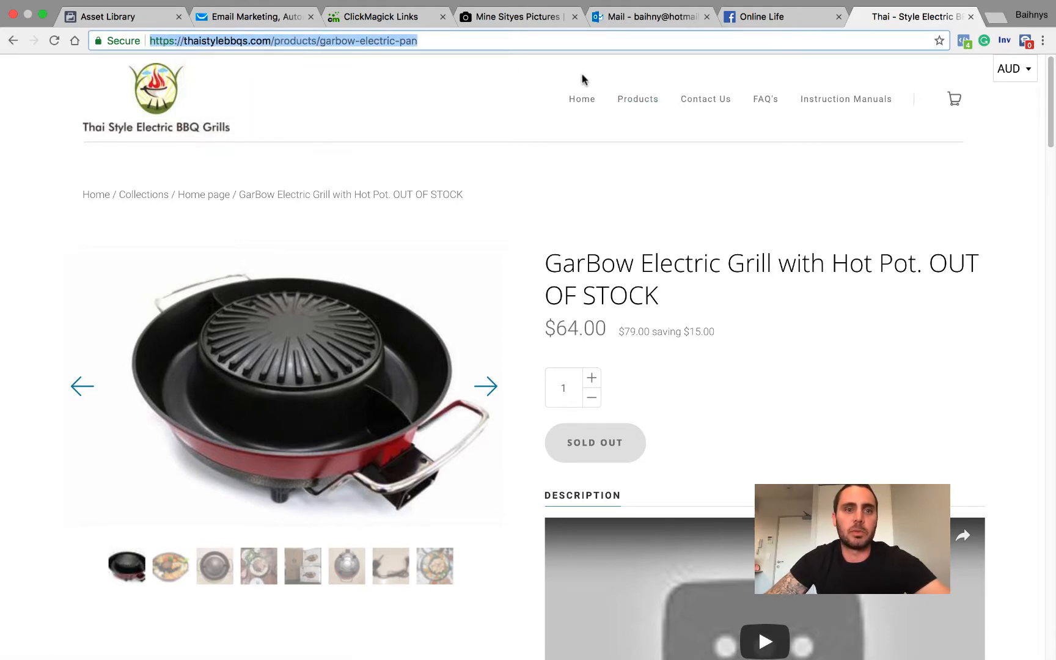
{"action": "left_click", "coordinate": [109, 16]}
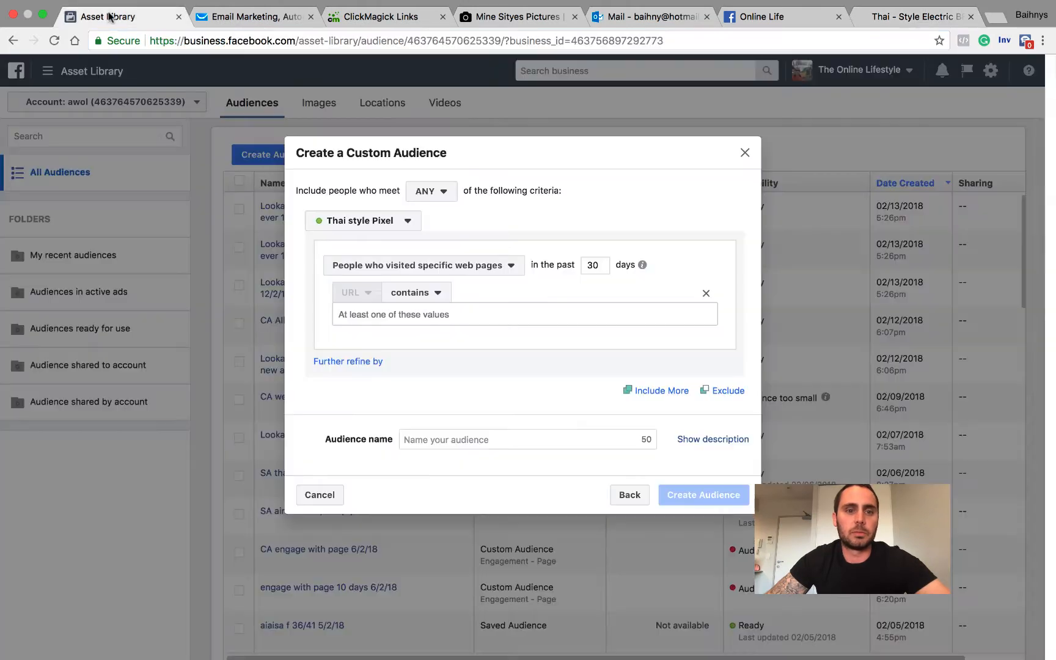
{"action": "right_click", "coordinate": [390, 313]}
{"action": "left_click", "coordinate": [432, 408]}
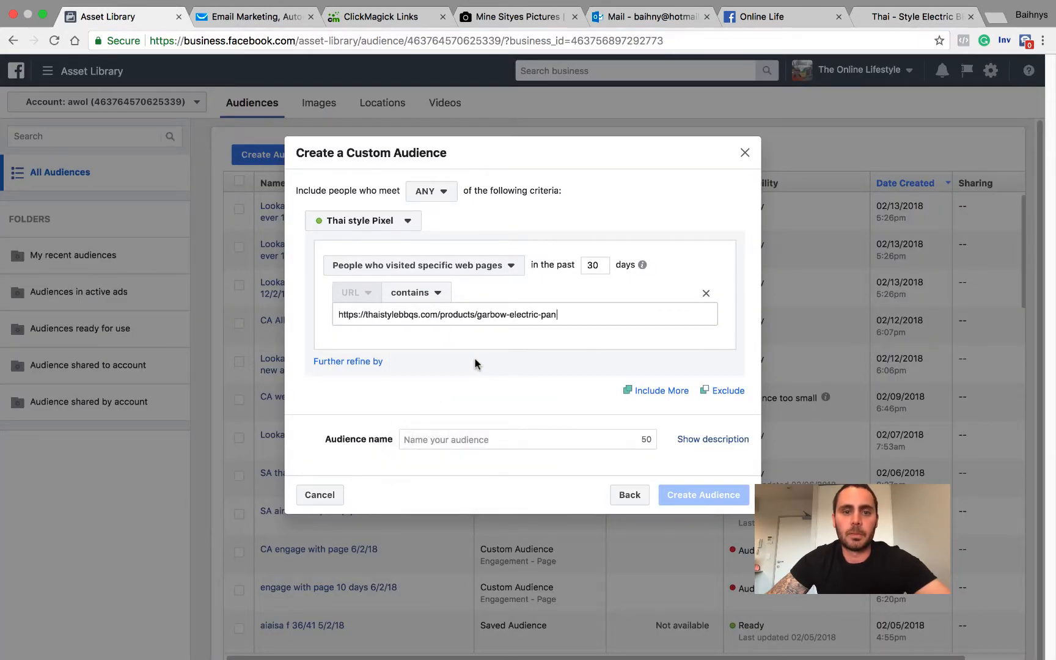
{"action": "left_click", "coordinate": [457, 442]}
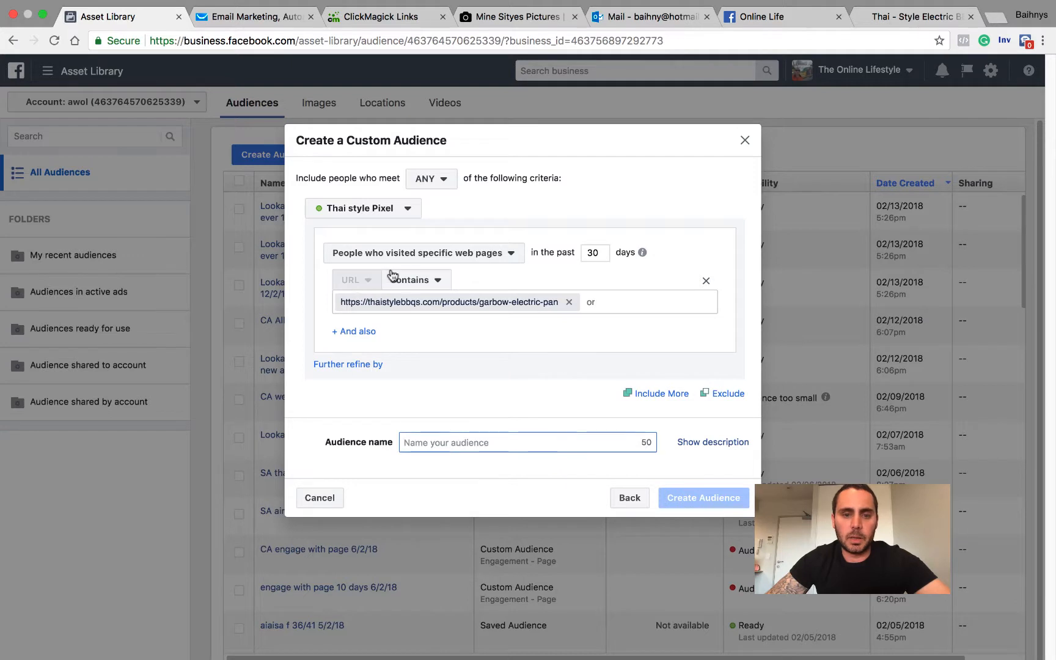
Set the audience's visit period to the past 180 days
{"action": "left_click_drag", "start_coordinate": [602, 252], "coordinate": [575, 254]}
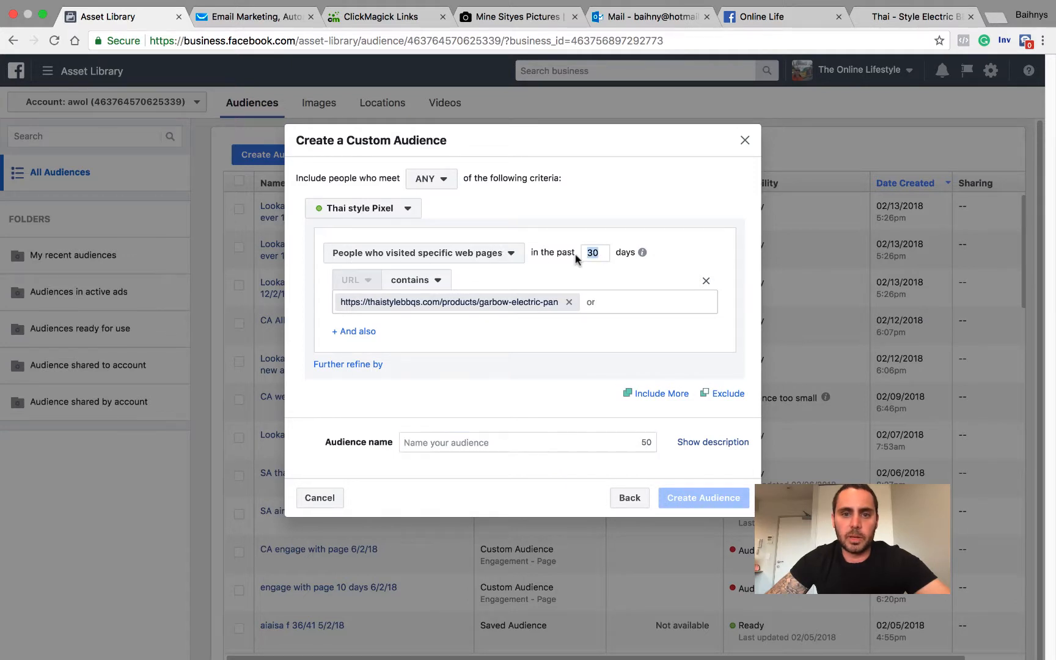
{"action": "mouse_move", "coordinate": [648, 255]}
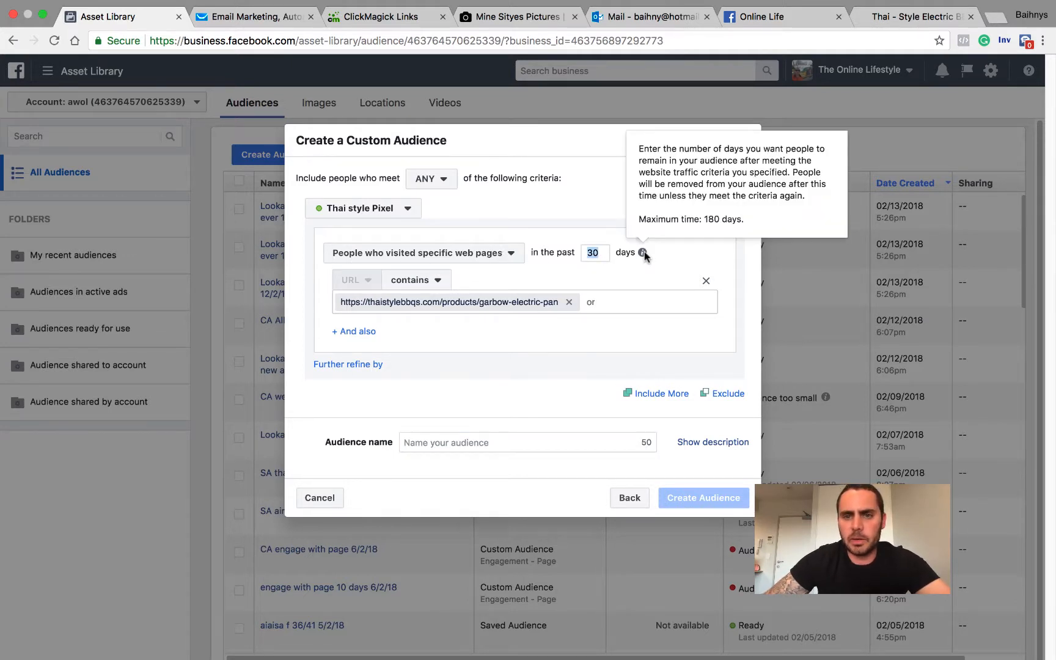
{"action": "type", "text": "18"}
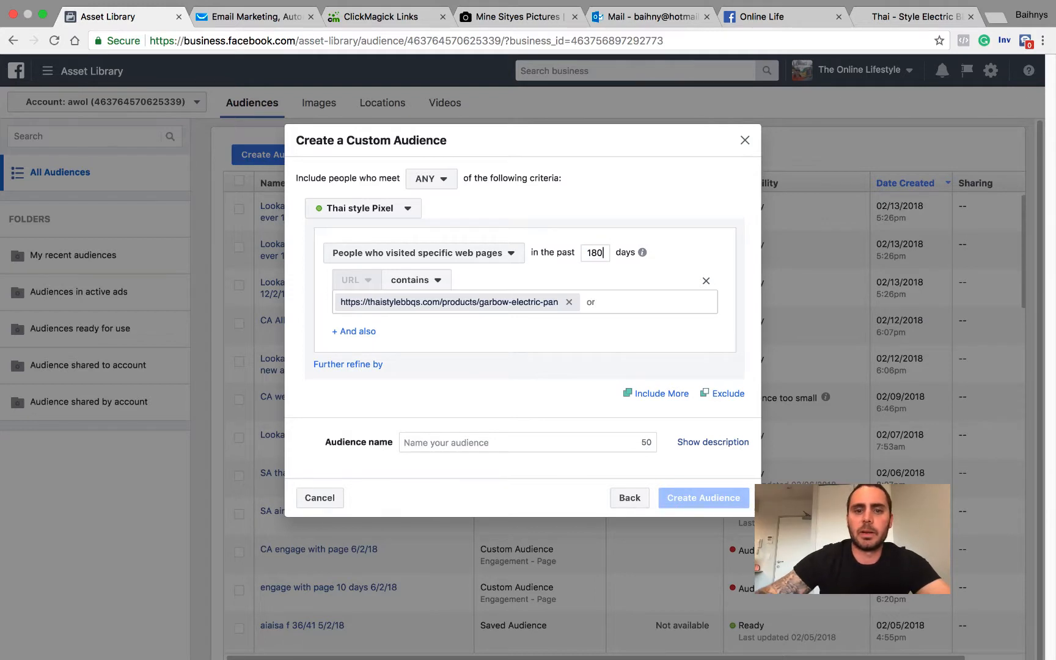
Set the custom audience to include people who meet ALL criteria and remove the exclusion of all website visitors
{"action": "left_click", "coordinate": [444, 190]}
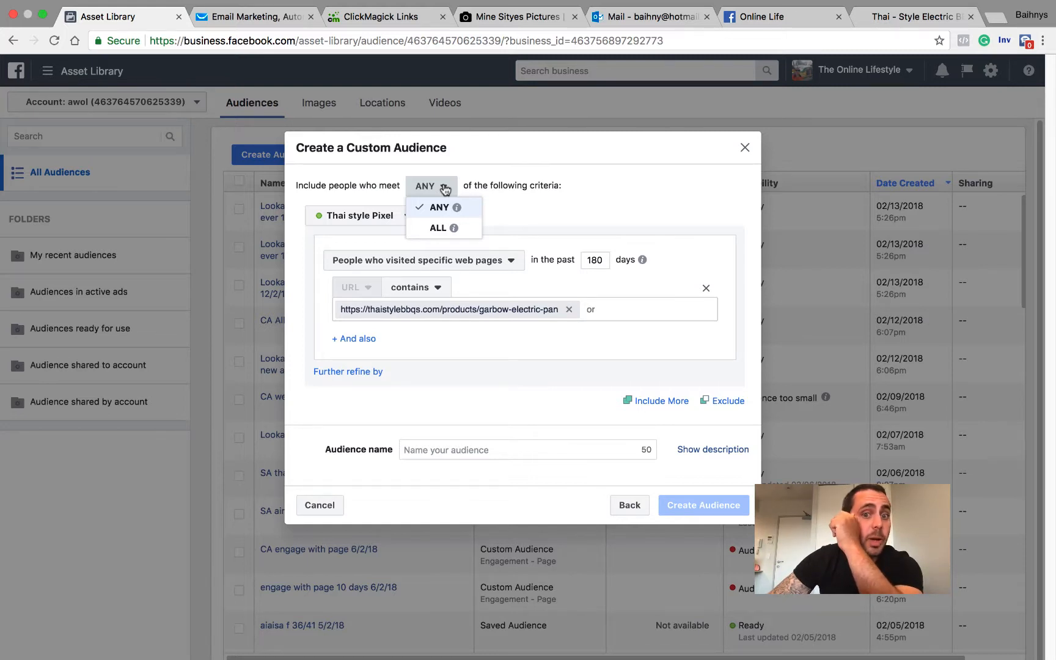
{"action": "left_click", "coordinate": [441, 229]}
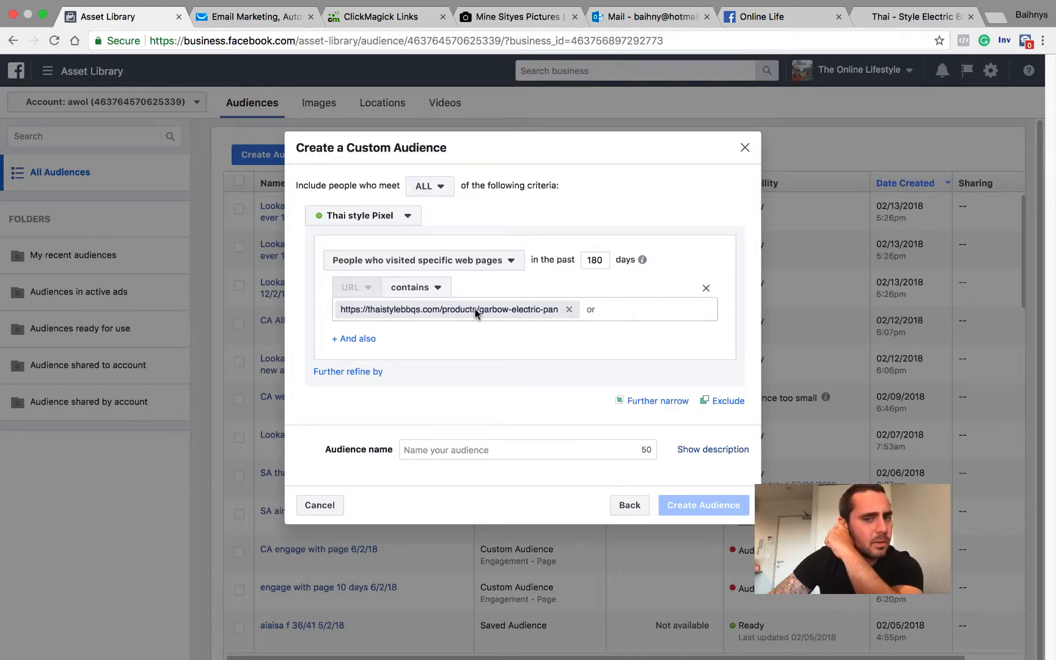
{"action": "left_click", "coordinate": [442, 189]}
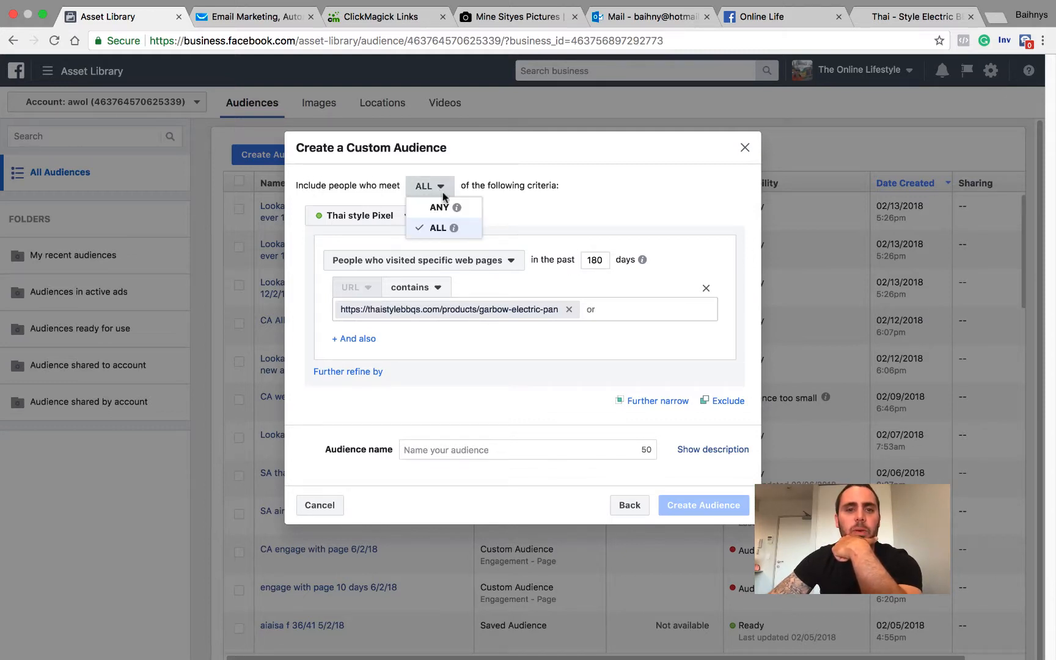
{"action": "left_click", "coordinate": [441, 227]}
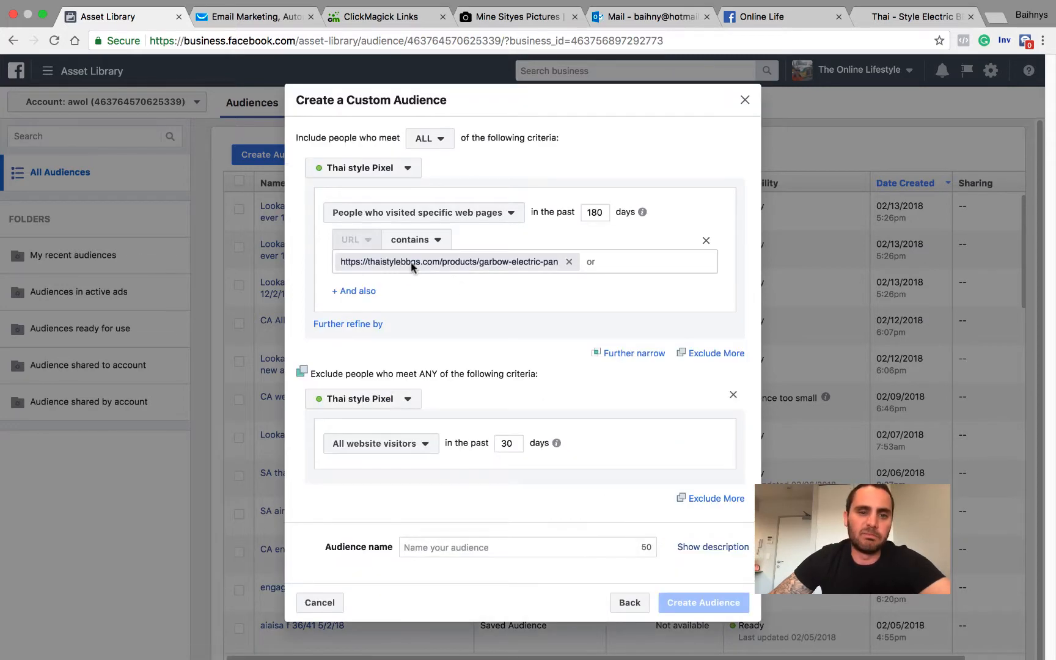
{"action": "left_click", "coordinate": [733, 395]}
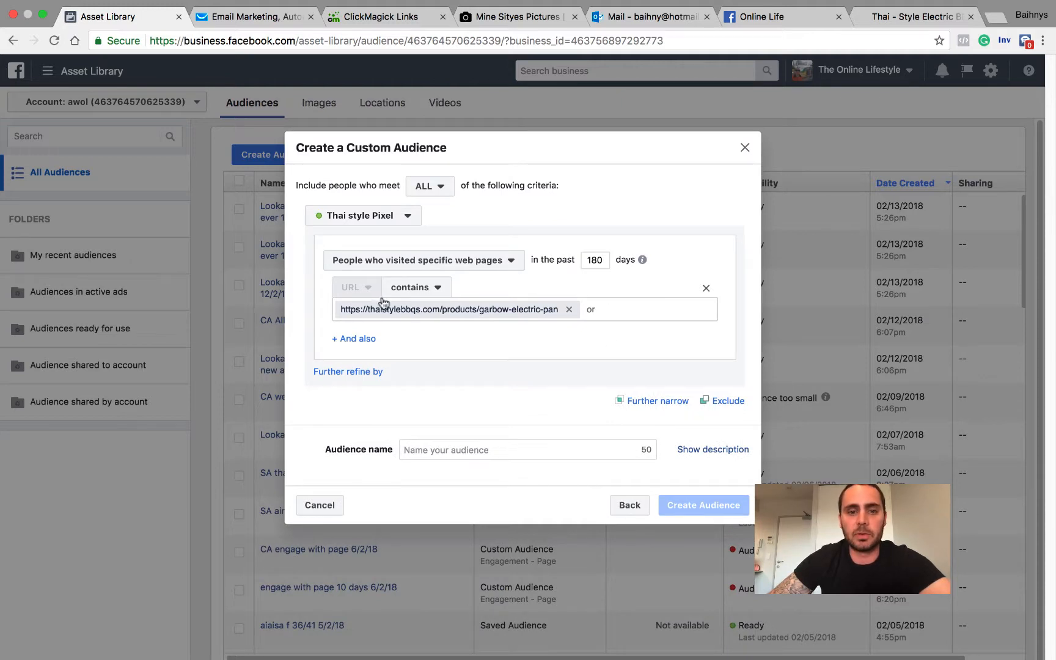
Name the audience "CA electric grills 180 days", create it and close the confirmation
{"action": "left_click", "coordinate": [453, 451]}
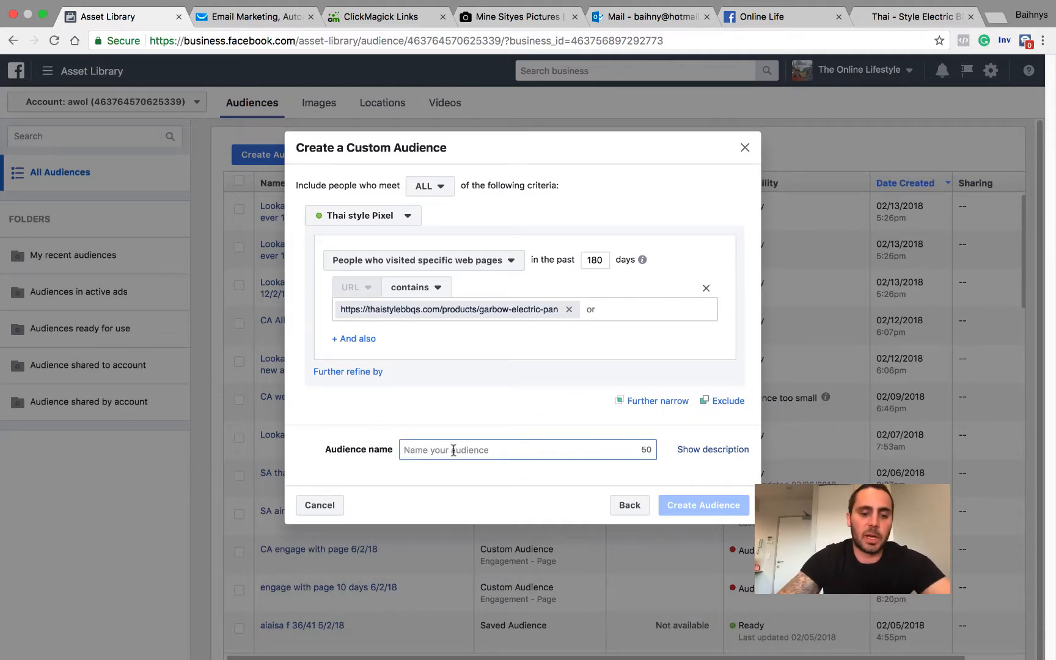
{"action": "type", "text": "CA electric grills"}
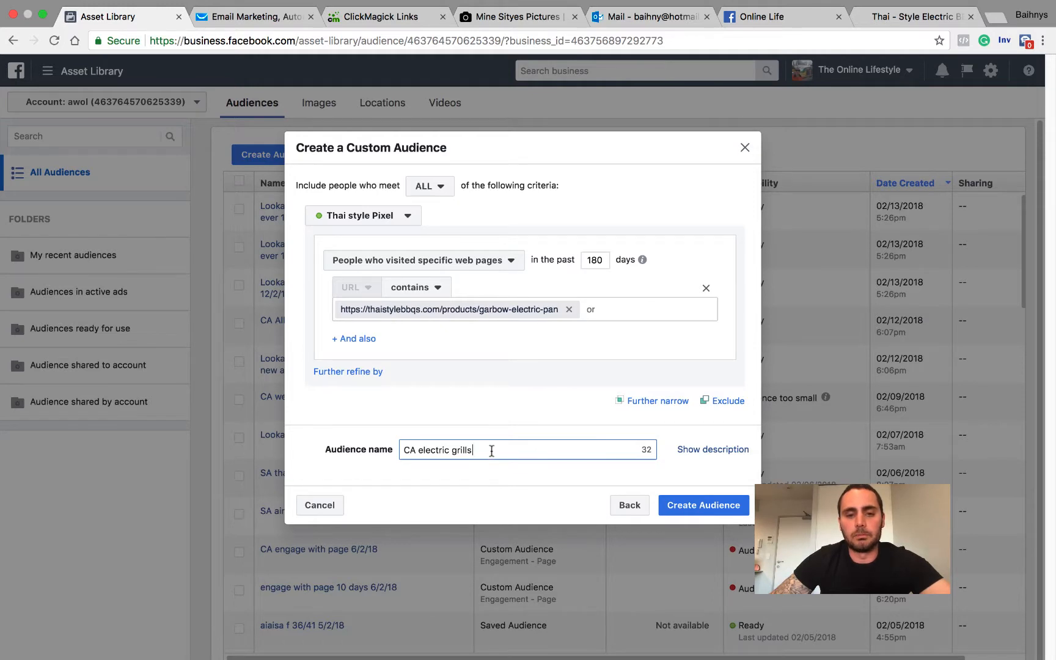
{"action": "type", "text": "180 days"}
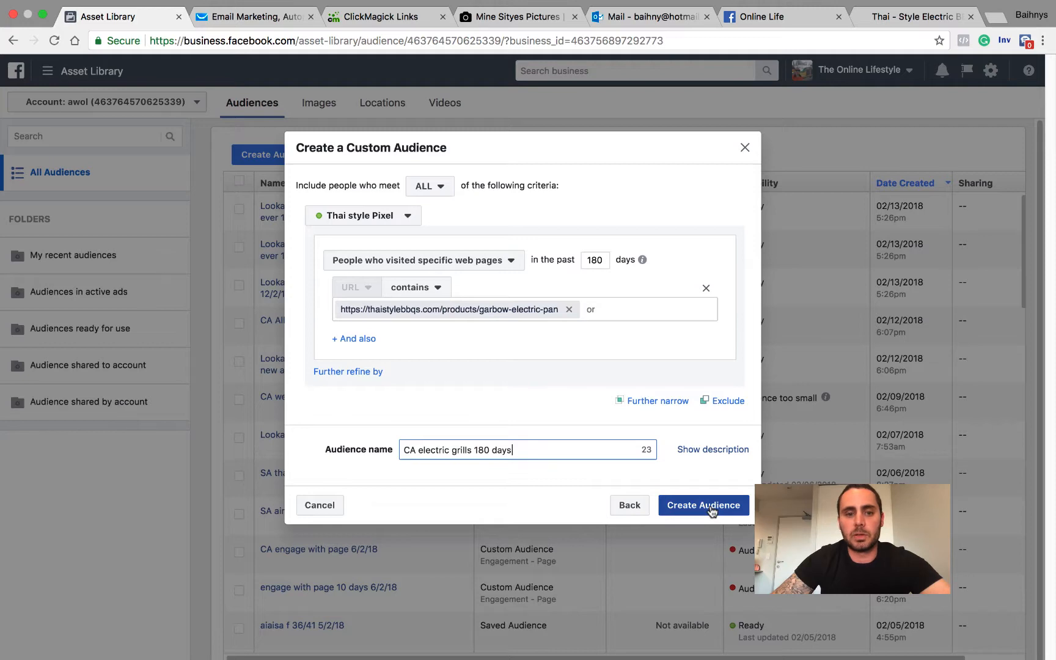
{"action": "left_click", "coordinate": [709, 506]}
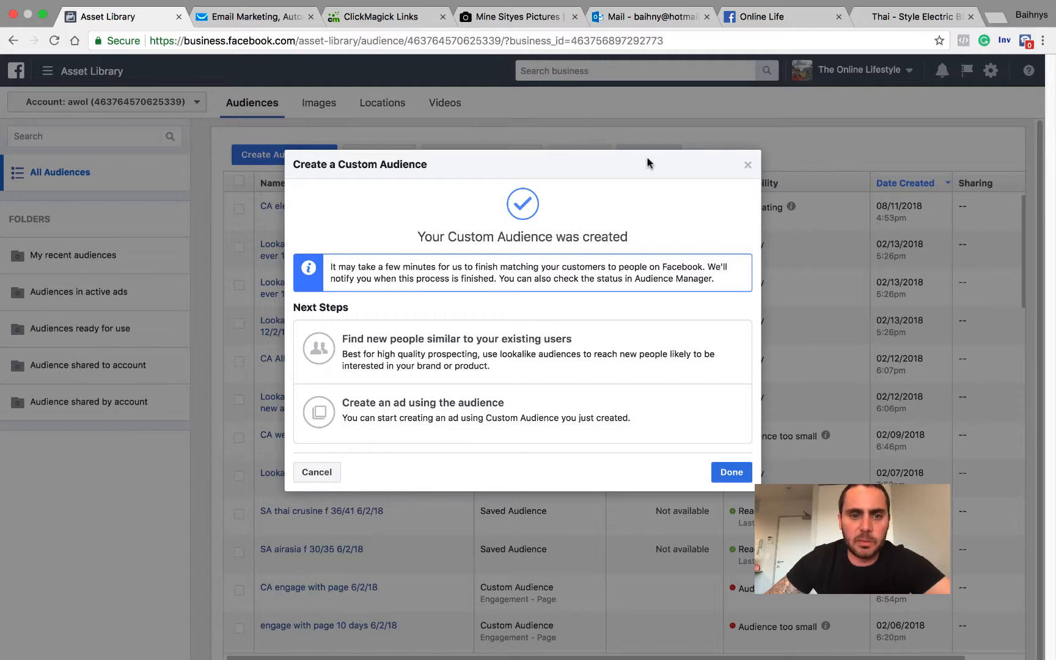
{"action": "left_click", "coordinate": [747, 165]}
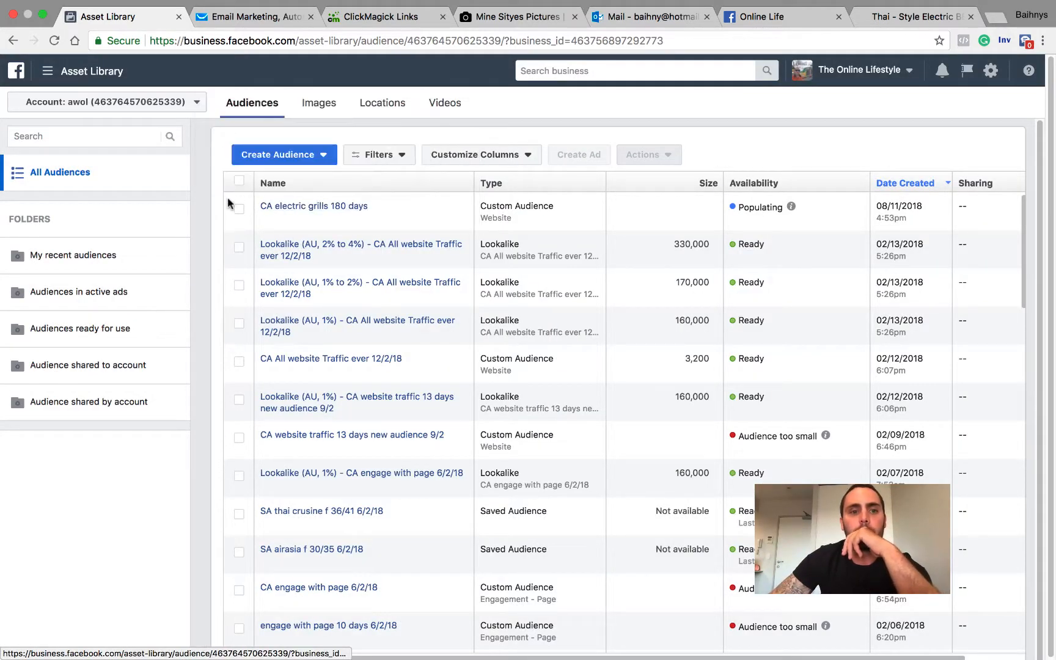
{"action": "left_click", "coordinate": [322, 155]}
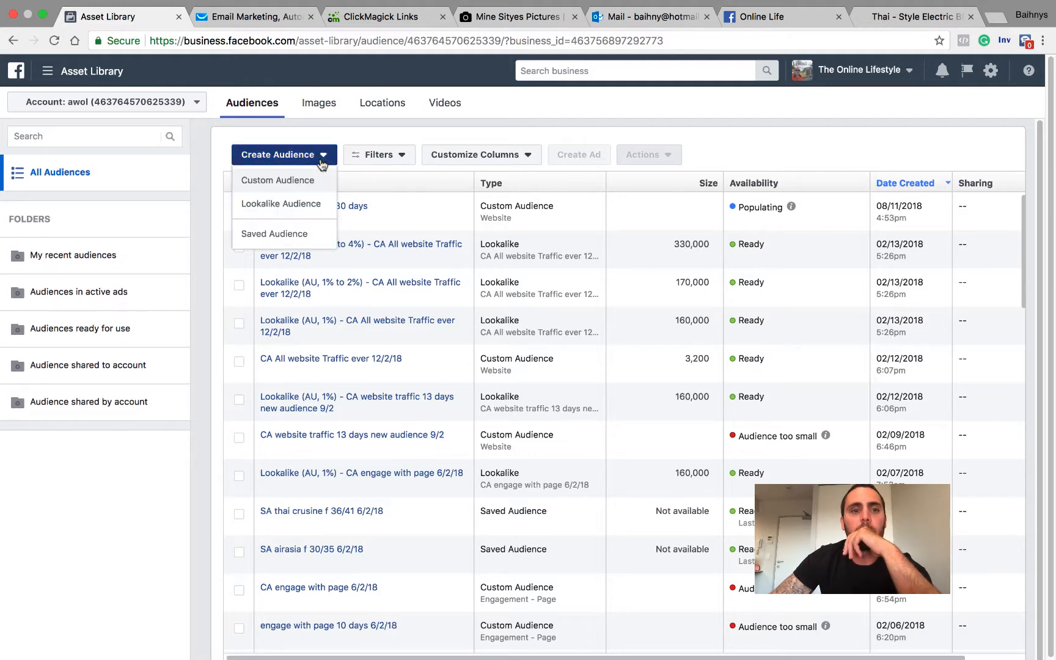
{"action": "left_click", "coordinate": [300, 204]}
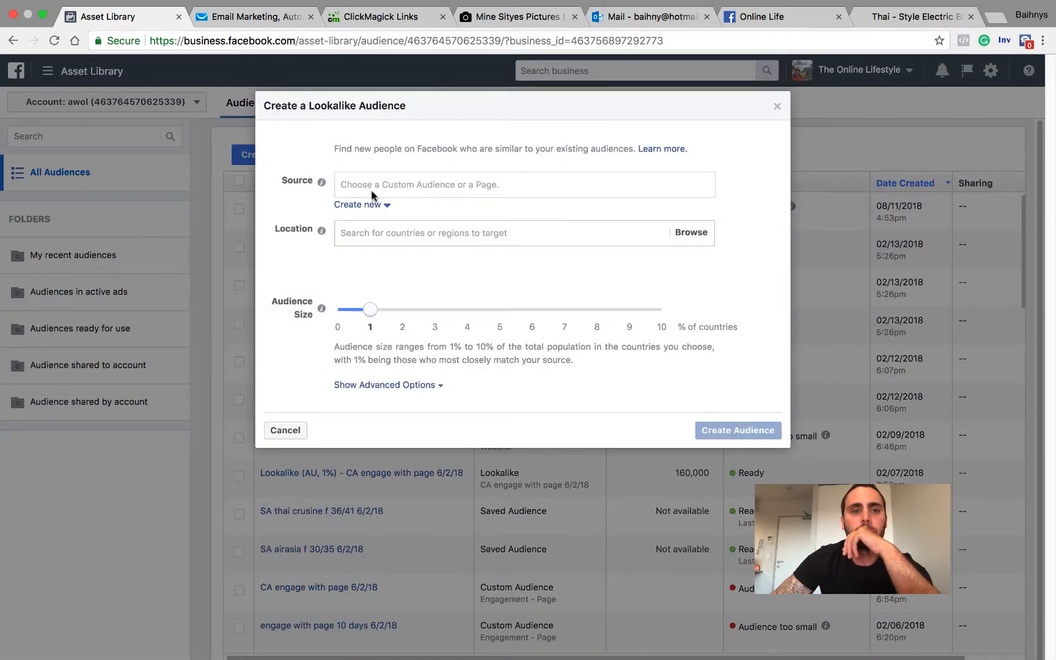
{"action": "left_click", "coordinate": [380, 184]}
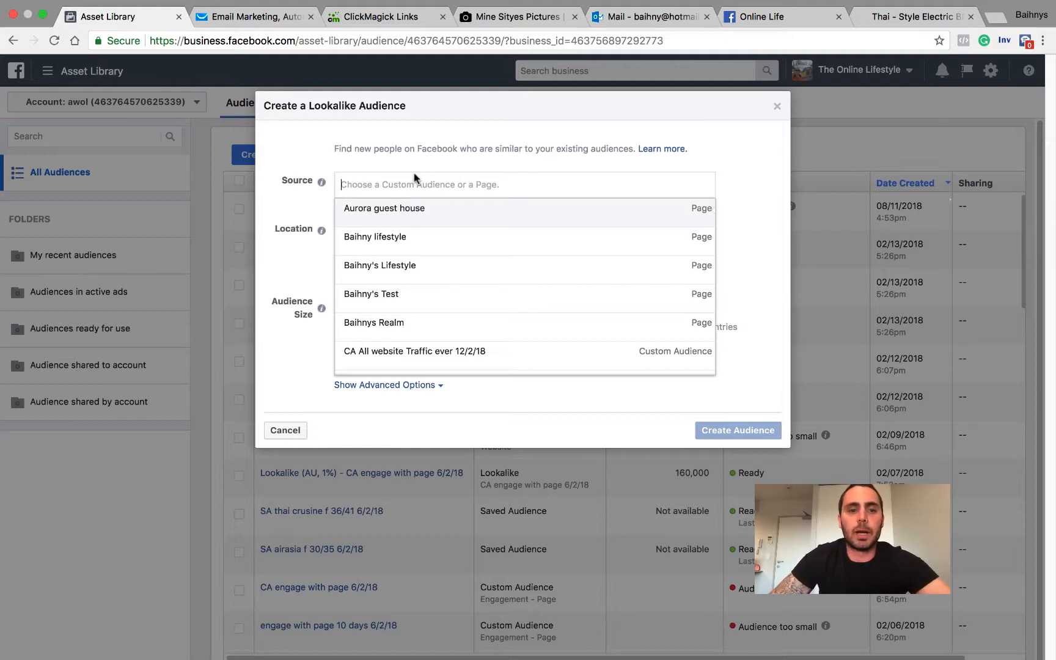
{"action": "scroll", "coordinate": [523, 299], "scroll_direction": "down", "scroll_amount": 3}
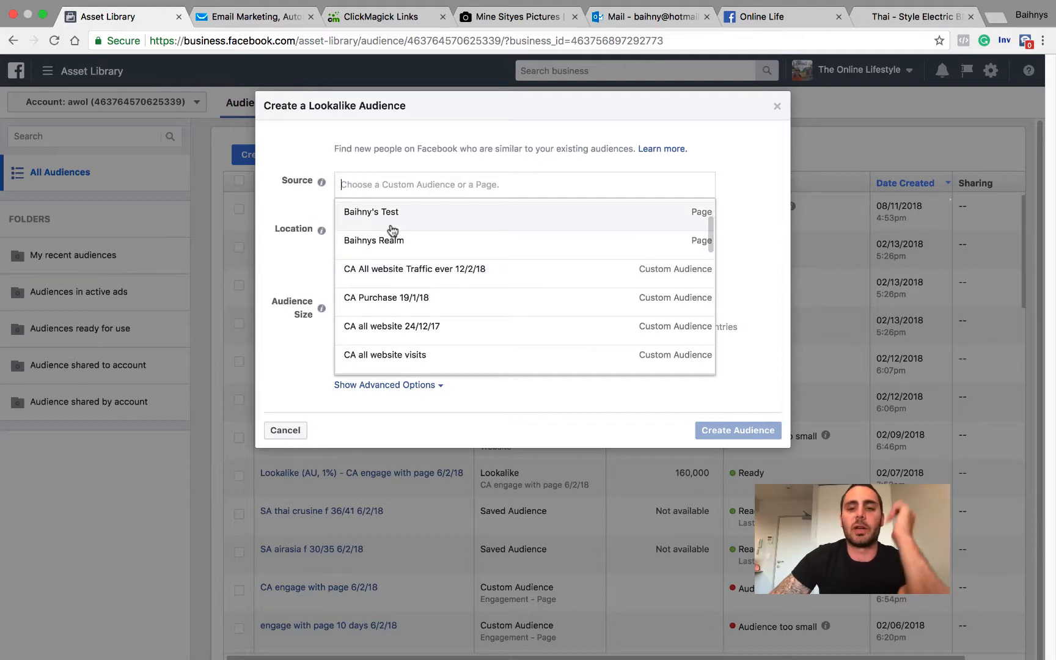
{"action": "left_click", "coordinate": [302, 264]}
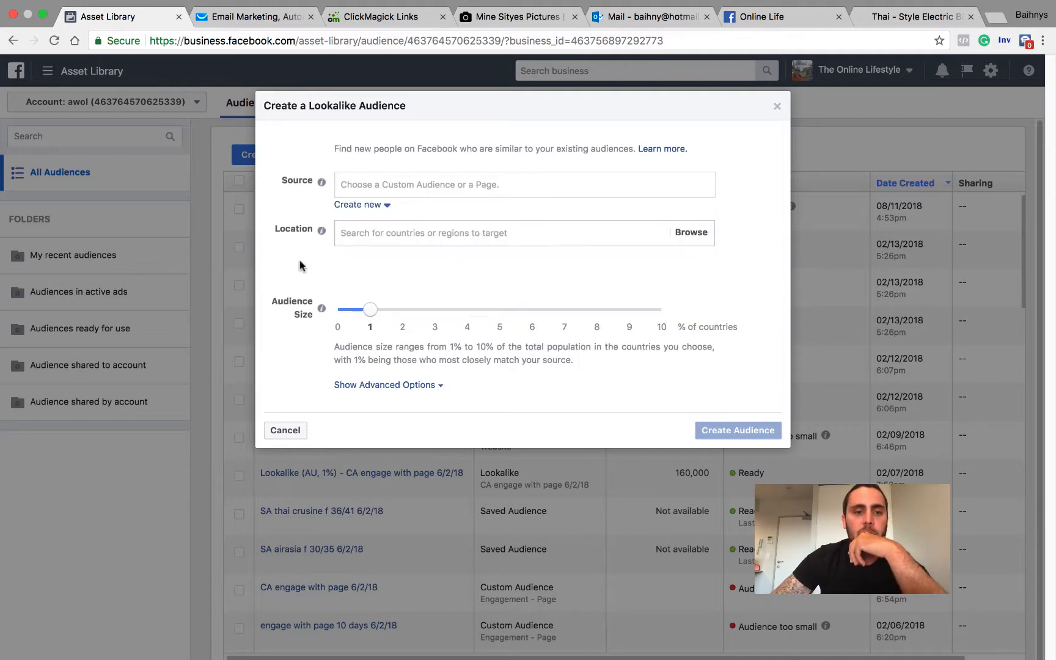
{"action": "left_click", "coordinate": [285, 430]}
{"action": "mouse_move", "coordinate": [259, 246]}
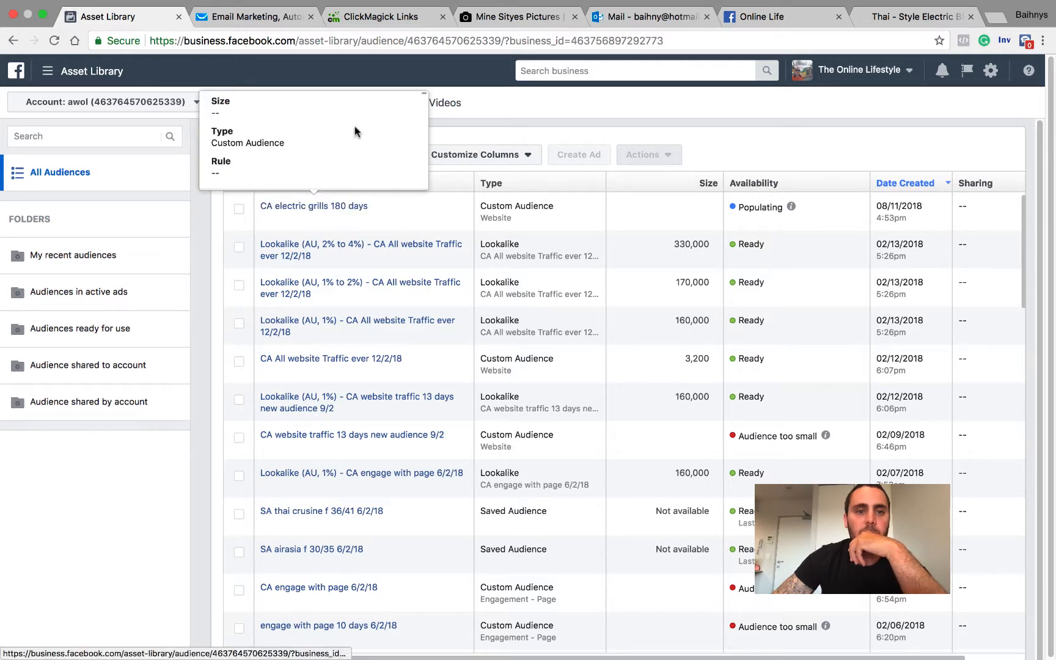
Start a lookalike audience with the custom audience "CA electric grills 180 days" as its source
{"action": "left_click", "coordinate": [328, 156]}
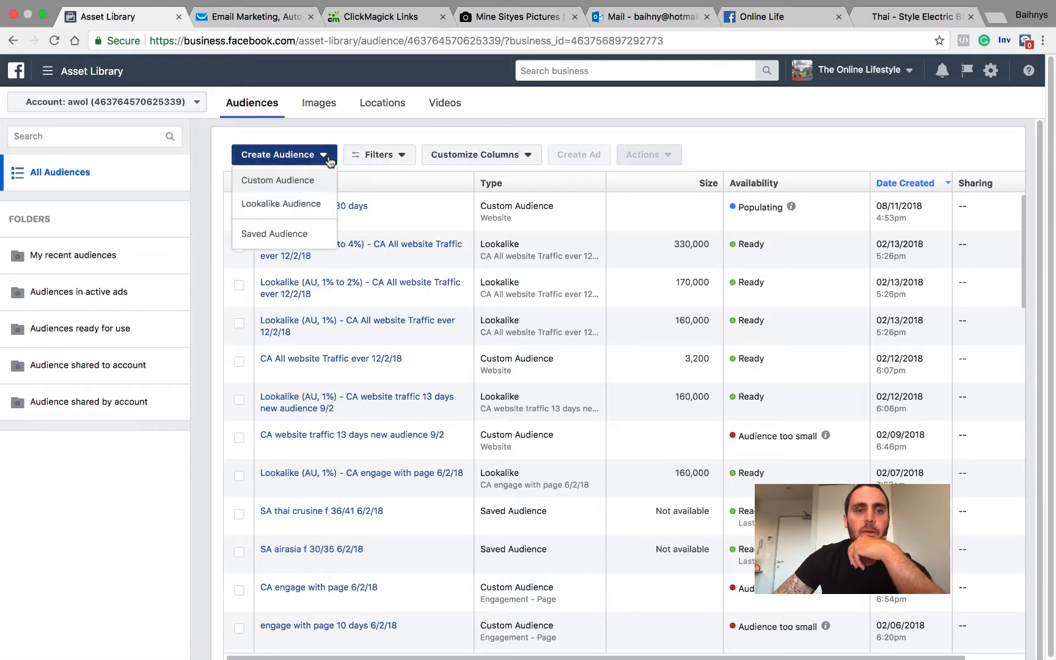
{"action": "left_click", "coordinate": [285, 208]}
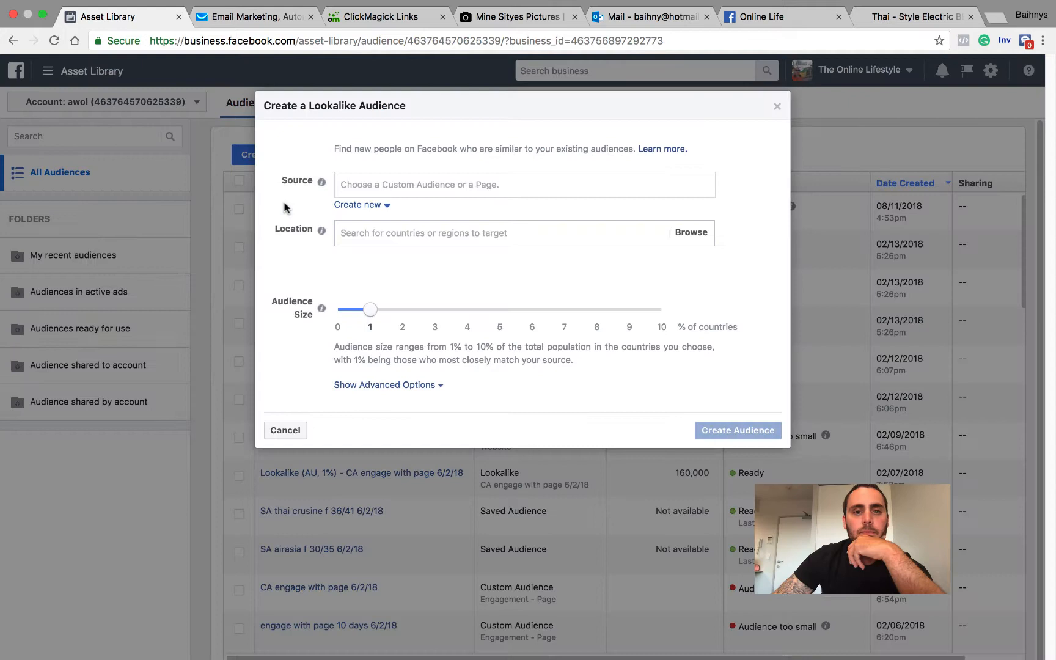
{"action": "left_click", "coordinate": [379, 183]}
{"action": "type", "text": "CA"}
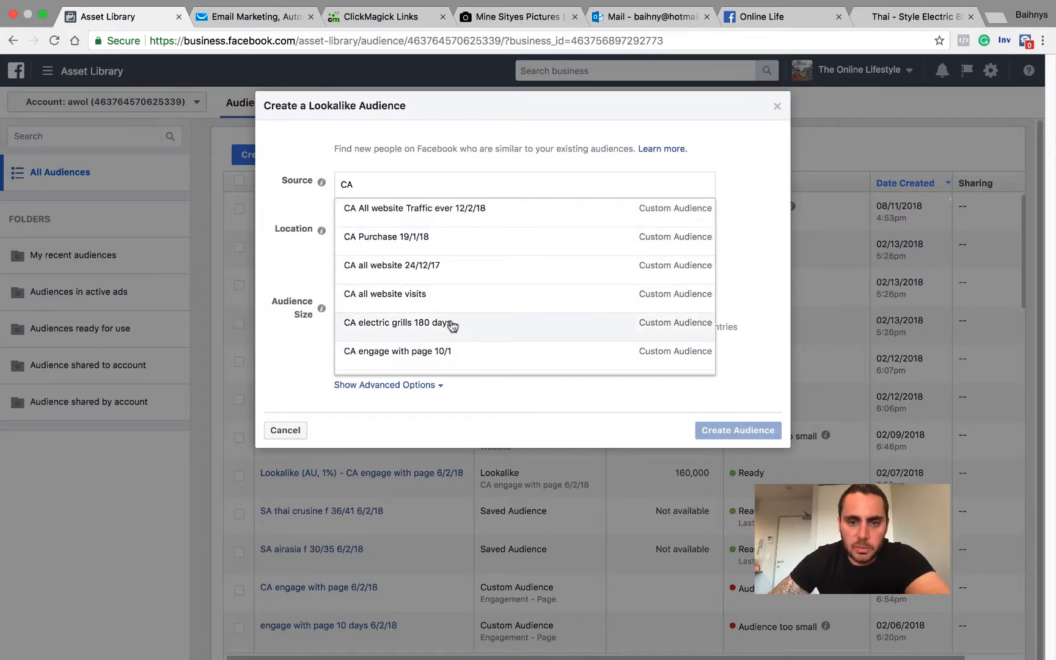
{"action": "scroll", "coordinate": [456, 318], "scroll_direction": "down", "scroll_amount": 3}
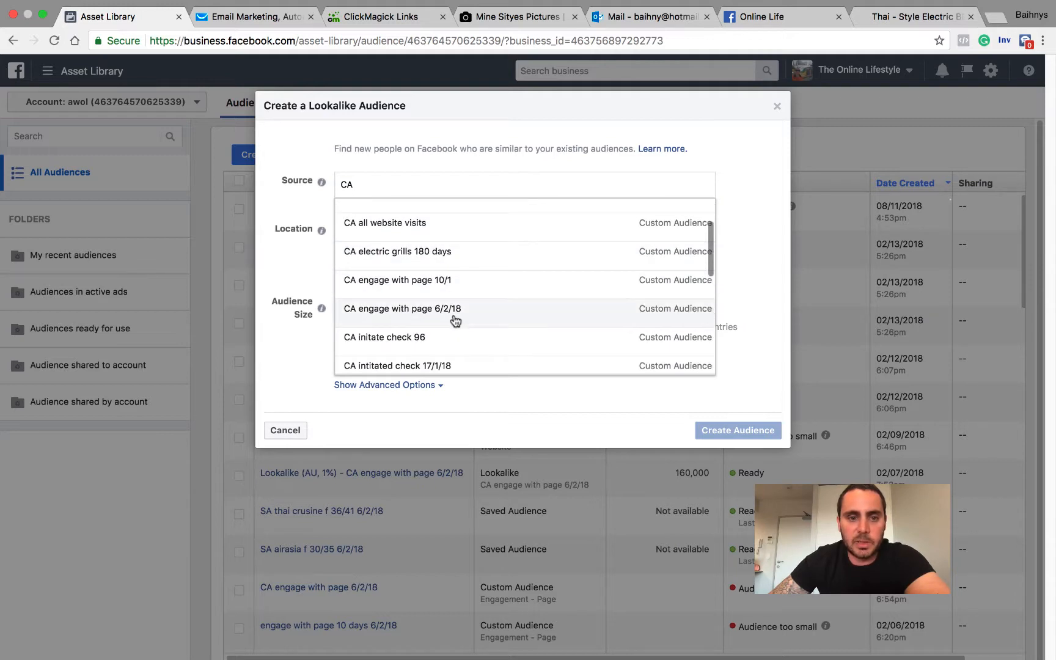
{"action": "scroll", "coordinate": [451, 318], "scroll_direction": "up", "scroll_amount": 2}
{"action": "left_click", "coordinate": [439, 280]}
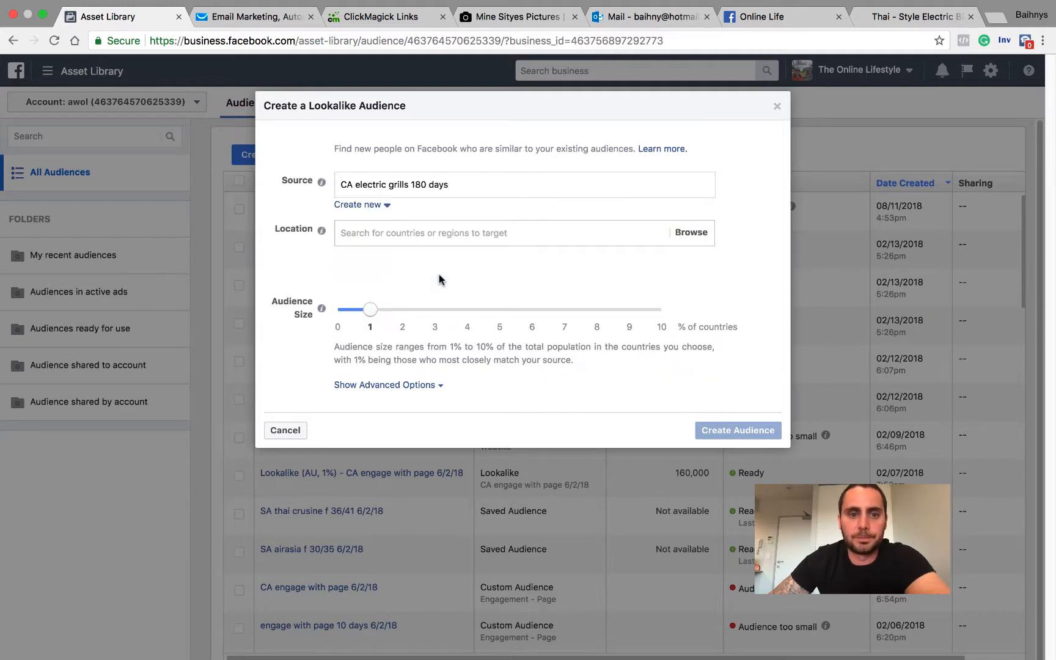
Set the lookalike audience's location to Australia
{"action": "left_click", "coordinate": [415, 232]}
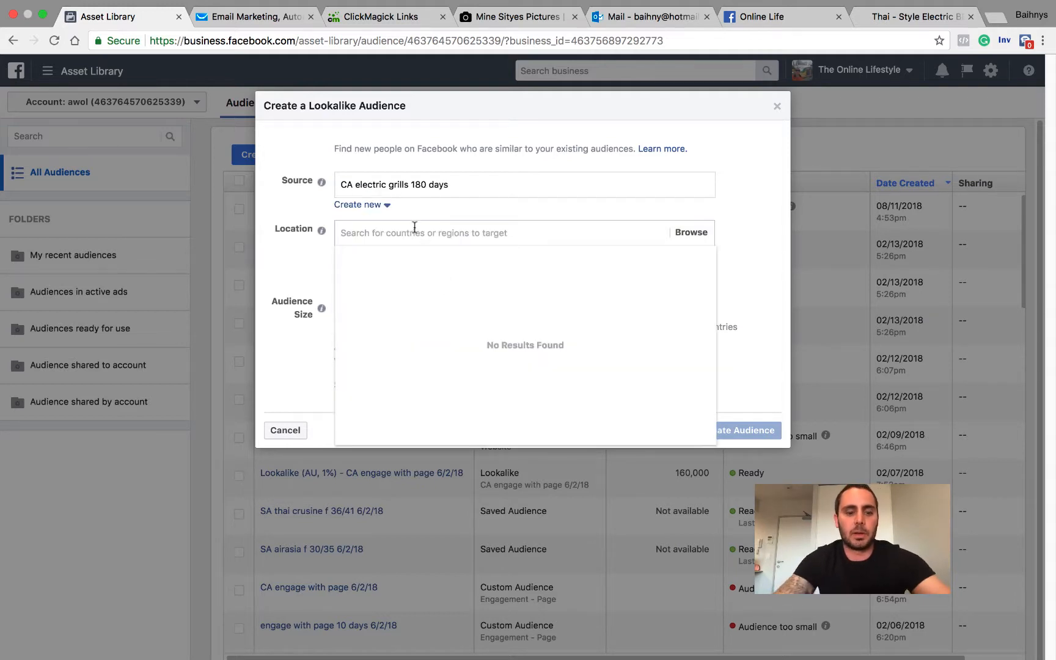
{"action": "type", "text": "austra"}
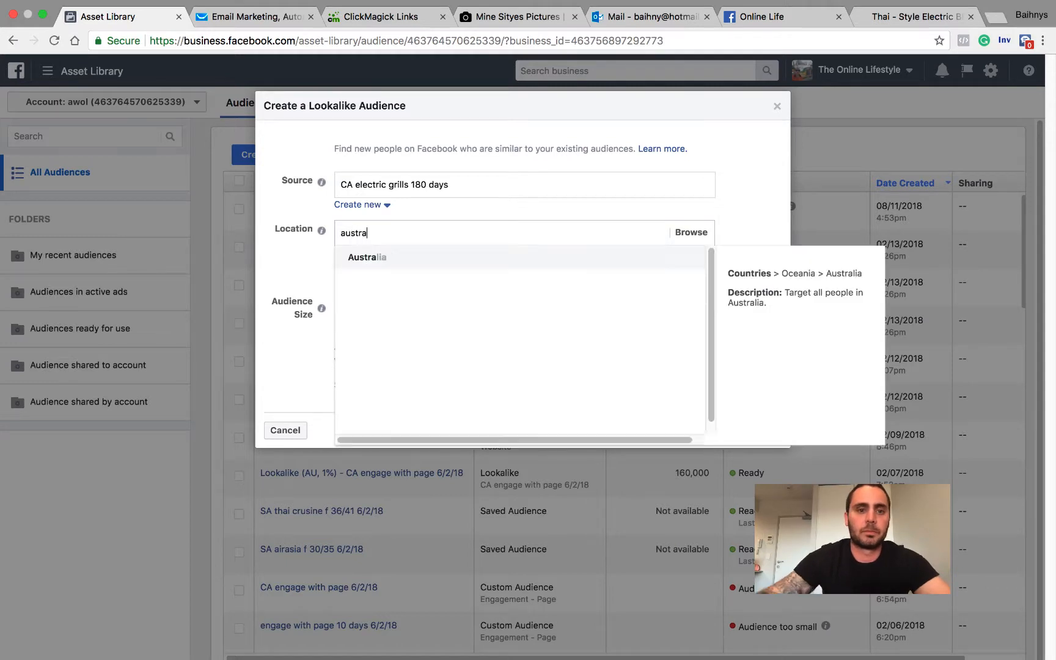
{"action": "left_click", "coordinate": [422, 257]}
{"action": "left_click", "coordinate": [293, 281]}
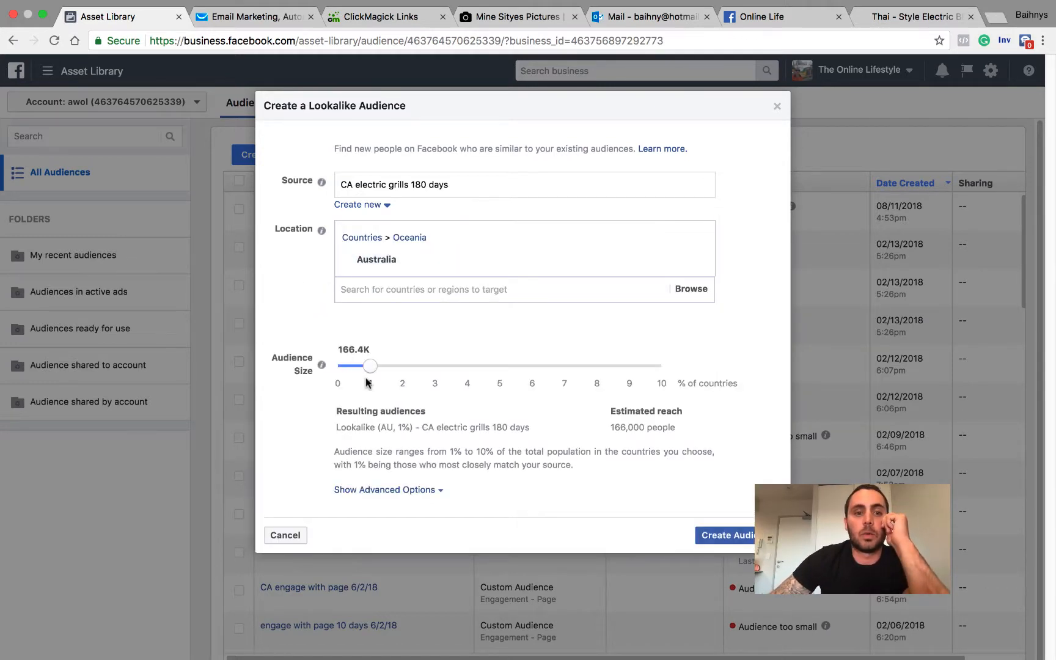
Set the audience size to 1% after trying 2% and 5%, and create the lookalike audience
{"action": "mouse_move", "coordinate": [370, 367]}
{"action": "left_mouse_down"}
{"action": "mouse_move", "coordinate": [684, 368]}
{"action": "mouse_move", "coordinate": [378, 370]}
{"action": "left_mouse_up"}
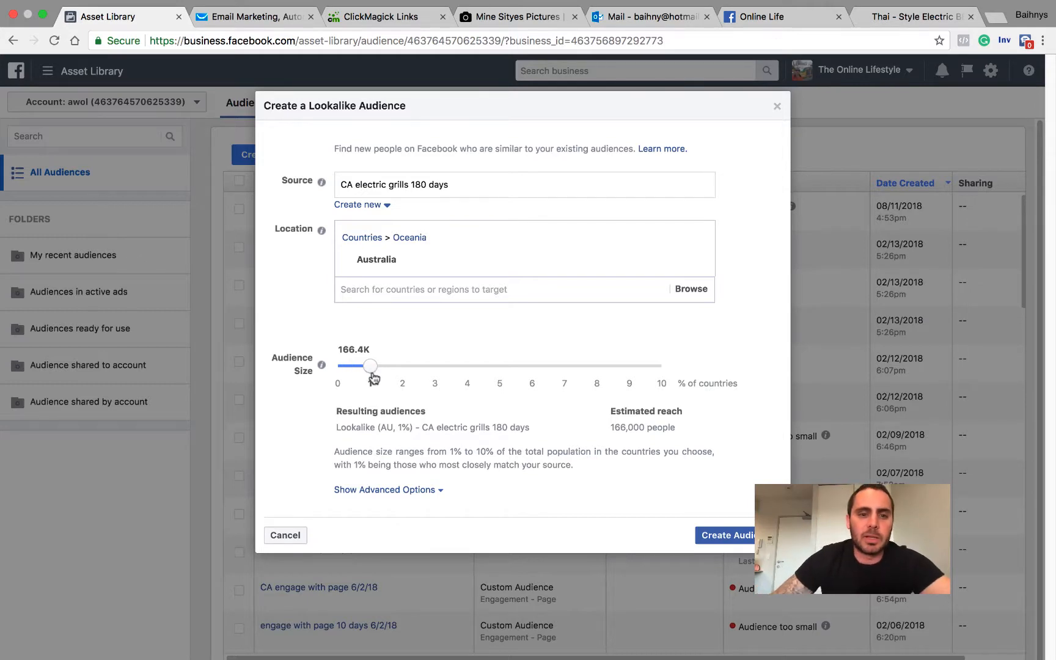
{"action": "left_click_drag", "start_coordinate": [370, 366], "coordinate": [403, 366]}
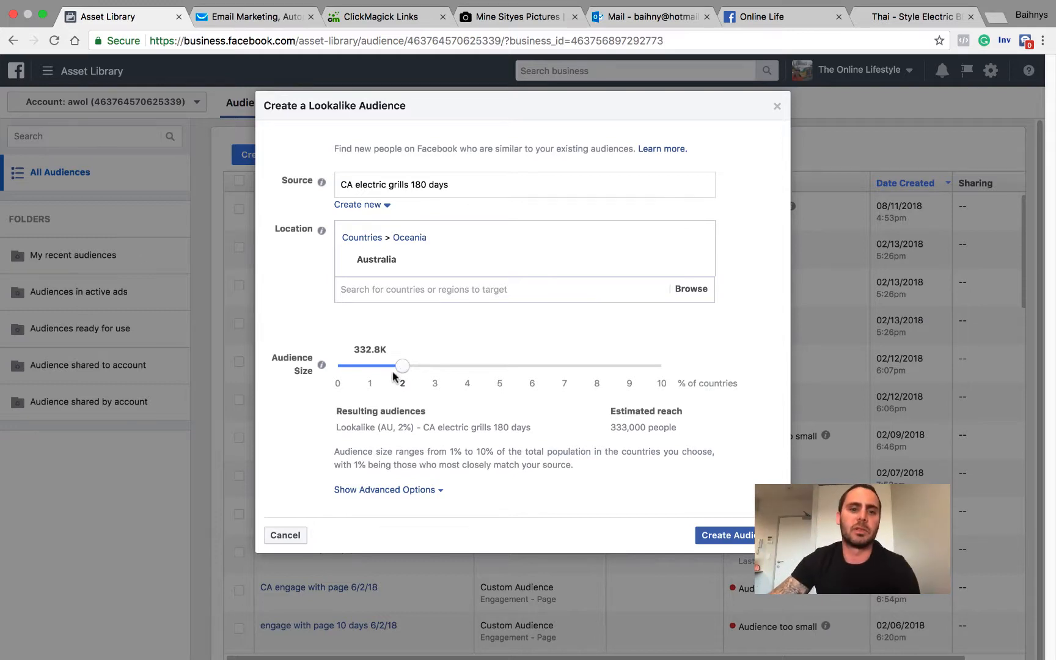
{"action": "left_click_drag", "start_coordinate": [403, 366], "coordinate": [499, 369]}
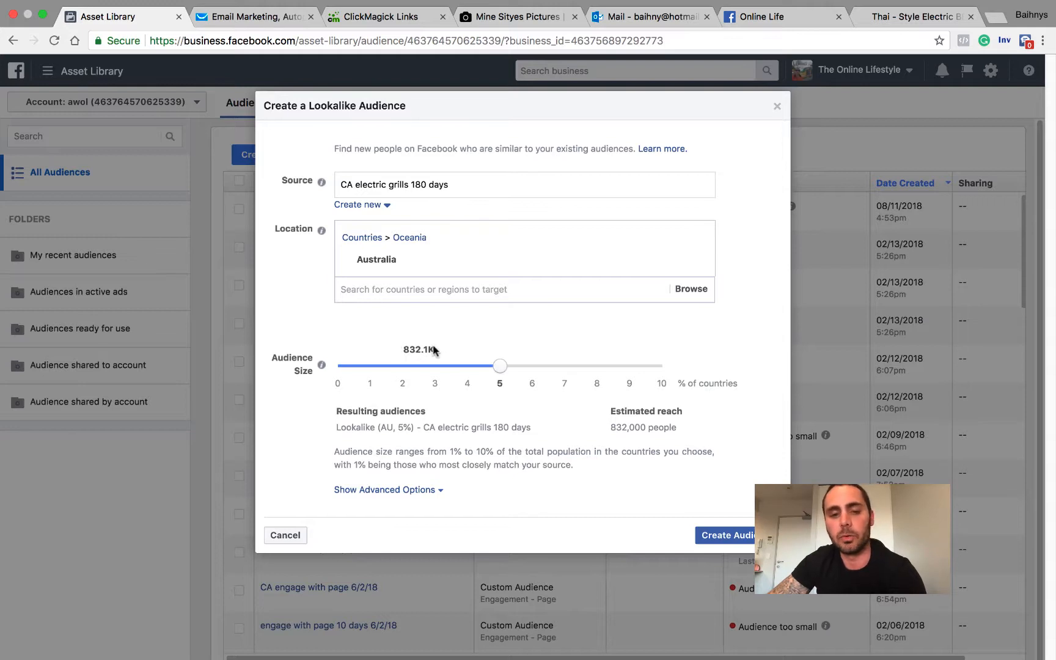
{"action": "left_click_drag", "start_coordinate": [496, 374], "coordinate": [378, 372]}
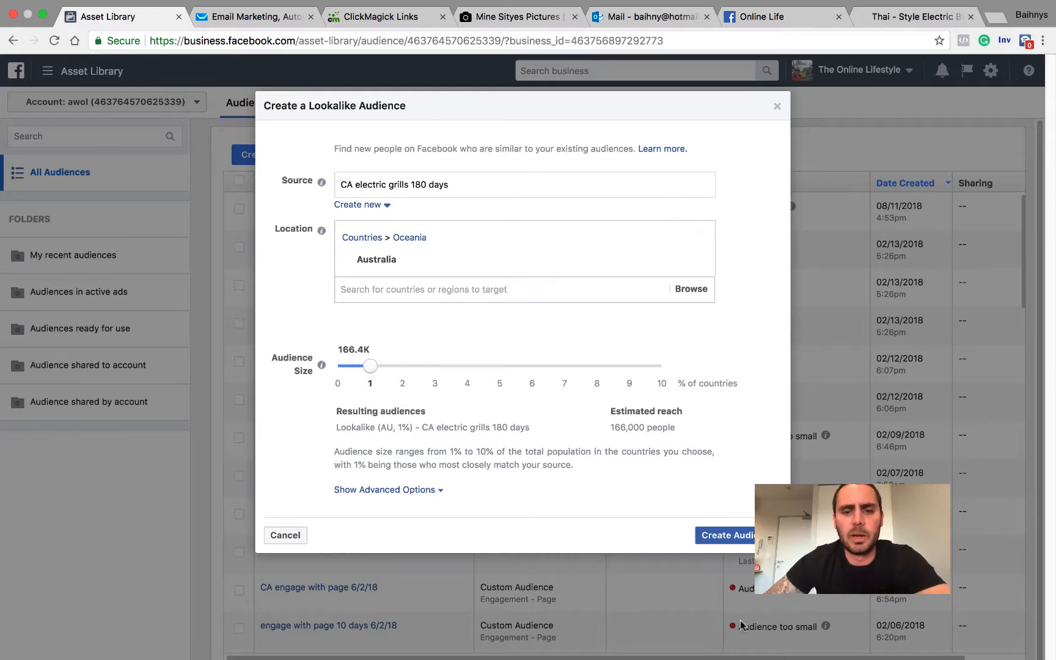
{"action": "left_click", "coordinate": [747, 538]}
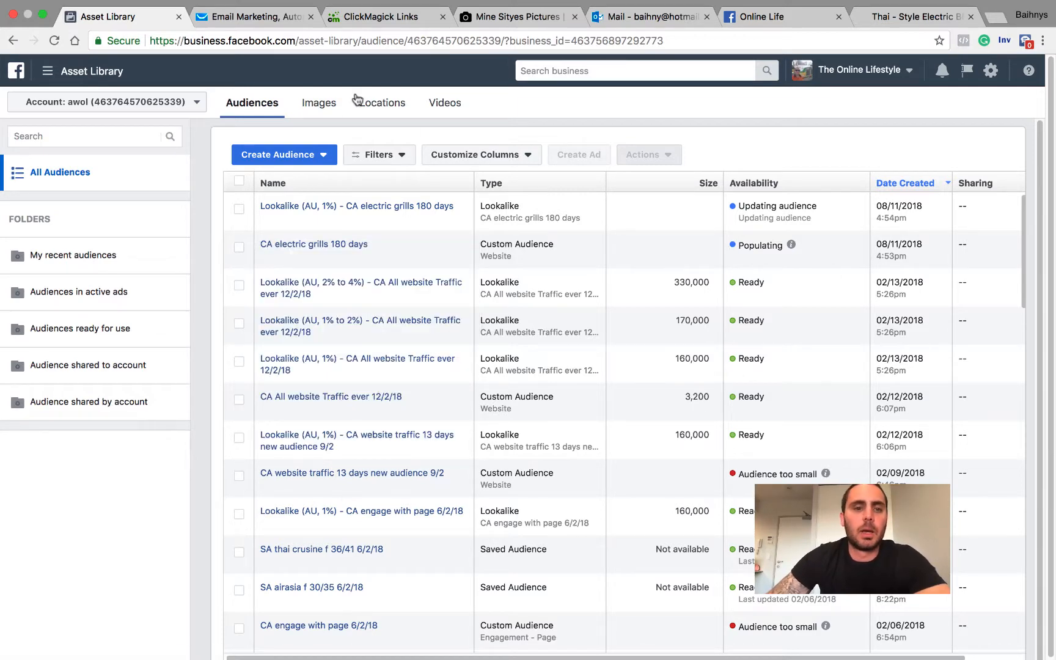
Switch from the Asset Library to Ads Manager and dismiss the browser notification
{"action": "left_click", "coordinate": [45, 71]}
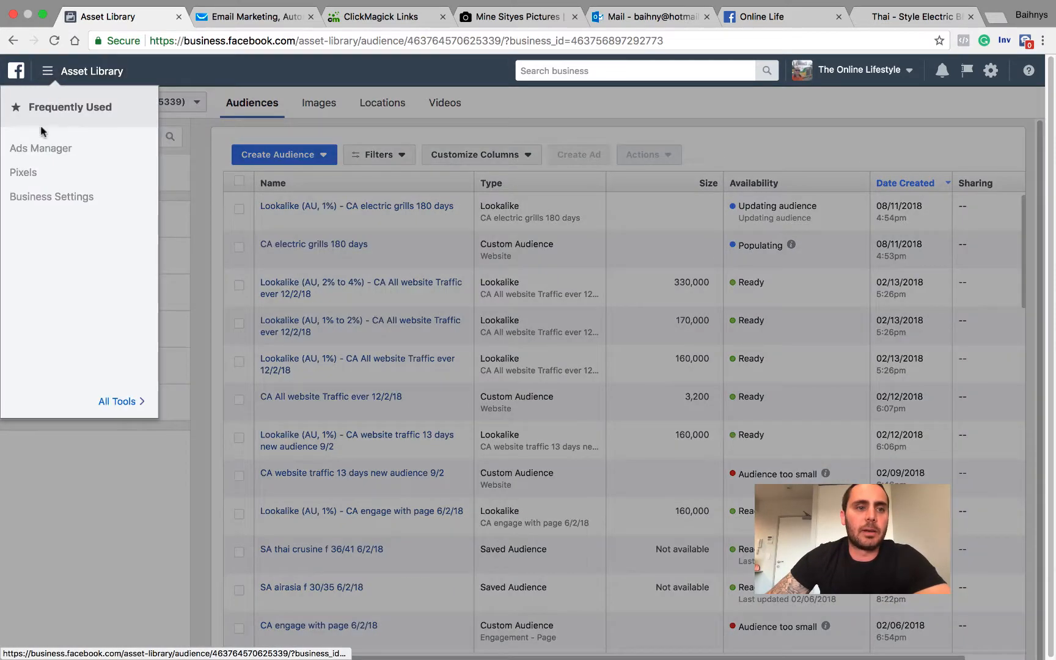
{"action": "left_click", "coordinate": [38, 145]}
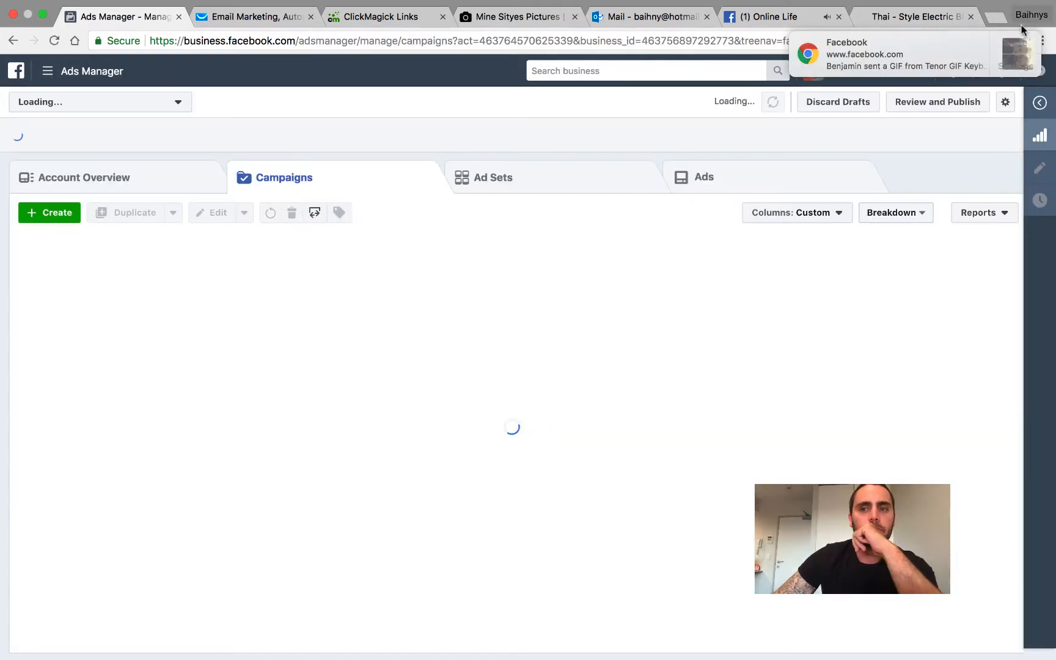
{"action": "left_click", "coordinate": [1013, 40]}
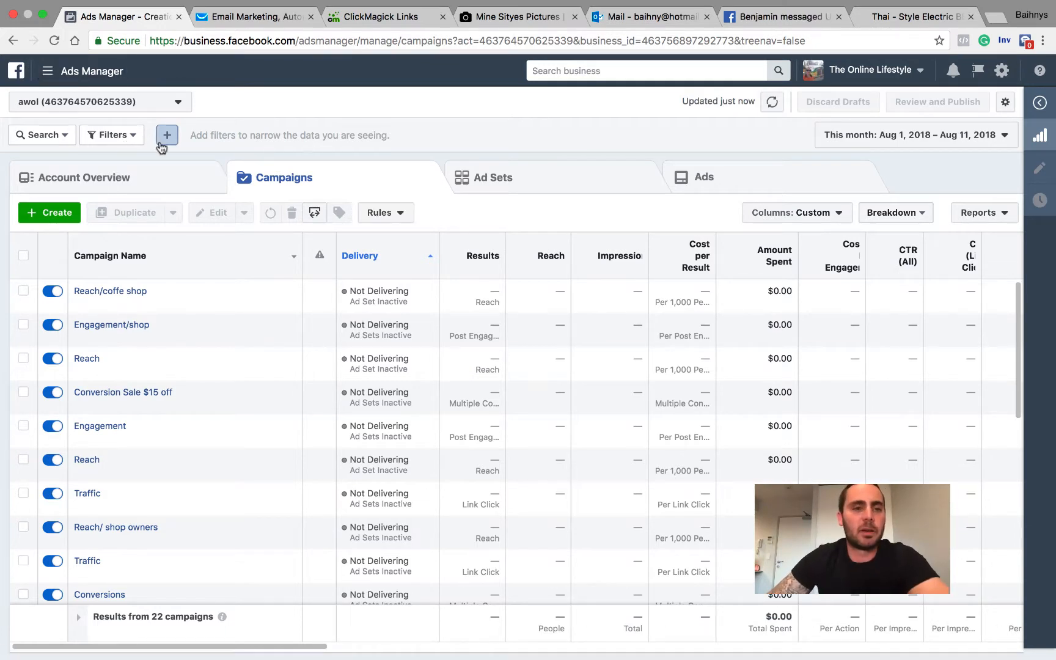
Start a new campaign without resuming the unfinished draft and choose Engagement as its marketing objective
{"action": "left_click", "coordinate": [55, 212]}
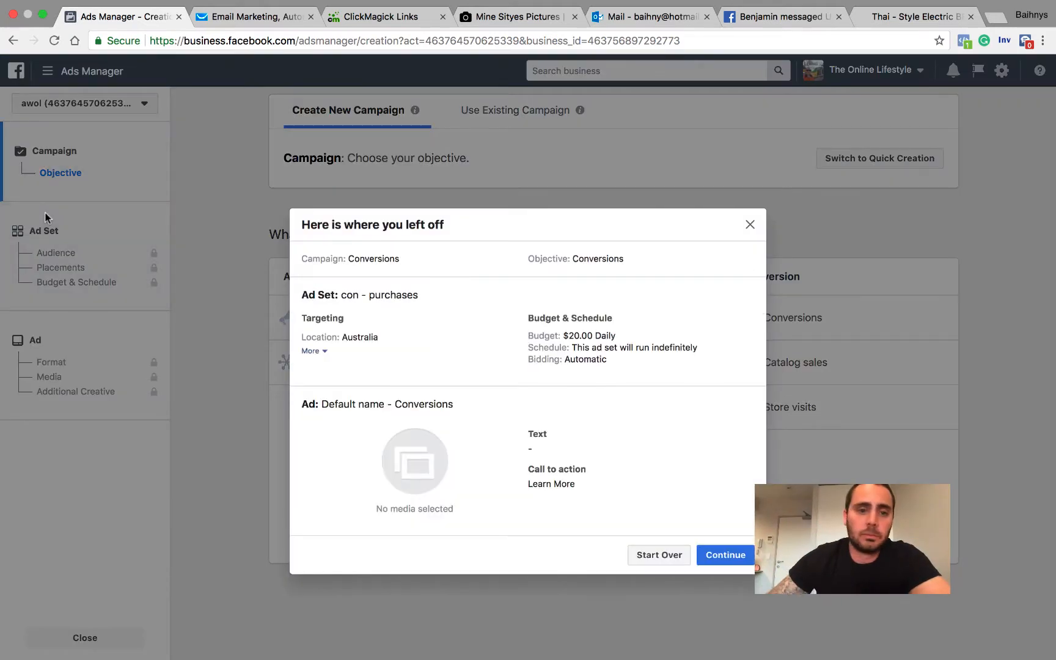
{"action": "left_click", "coordinate": [751, 225]}
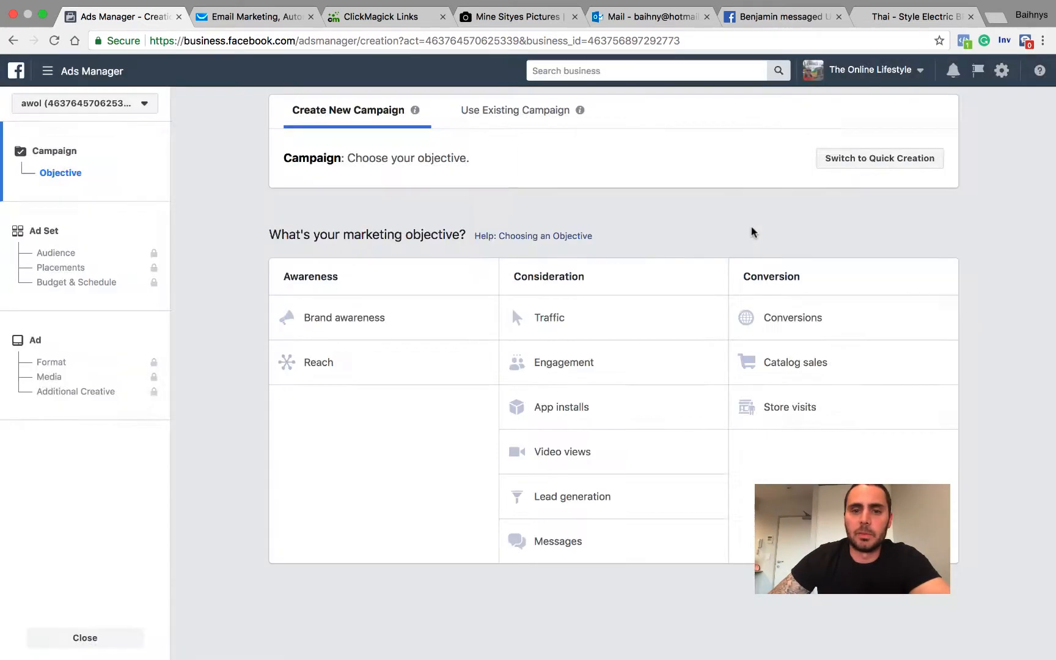
{"action": "left_click", "coordinate": [614, 362]}
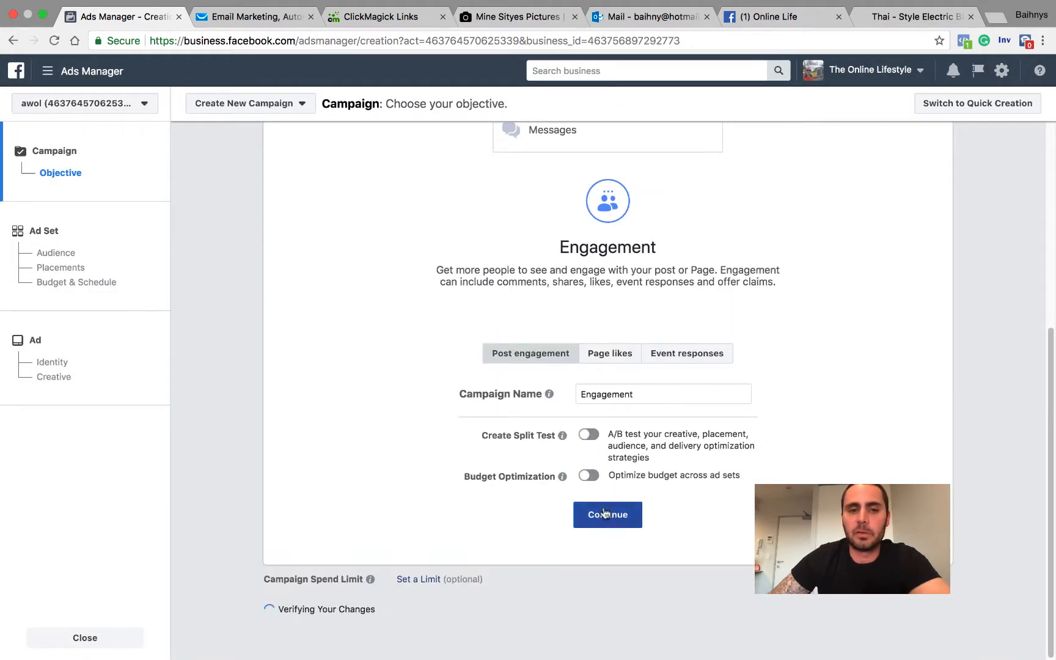
Accept the Engagement objective with its default campaign settings and proceed to the ad set setup
{"action": "scroll", "coordinate": [738, 300], "scroll_direction": "up", "scroll_amount": 7}
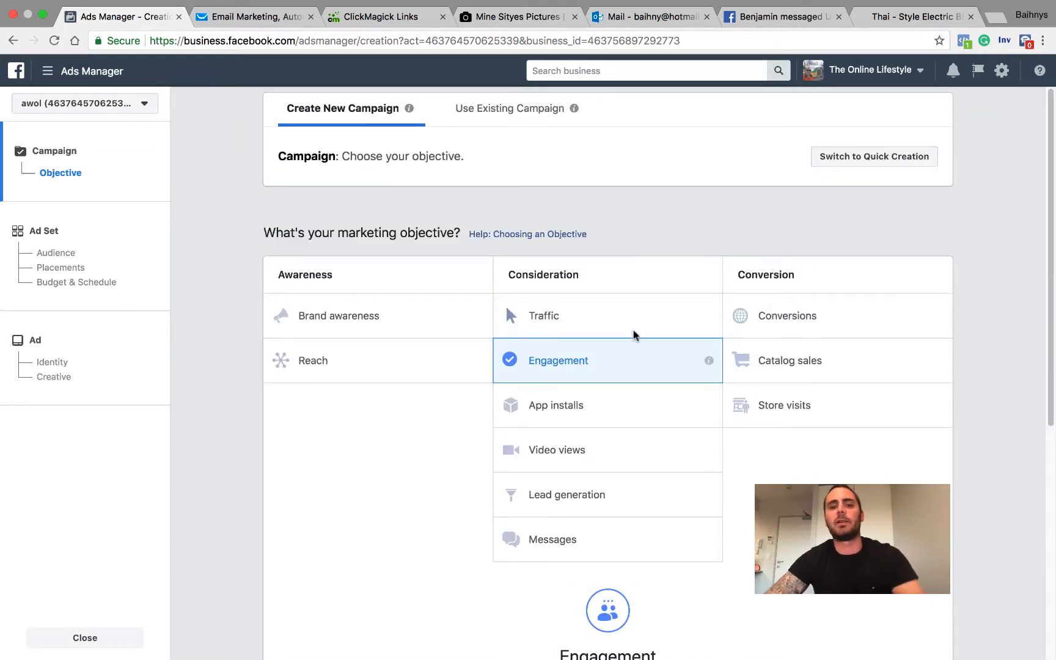
{"action": "scroll", "coordinate": [639, 336], "scroll_direction": "down", "scroll_amount": 4}
{"action": "scroll", "coordinate": [647, 386], "scroll_direction": "down", "scroll_amount": 3}
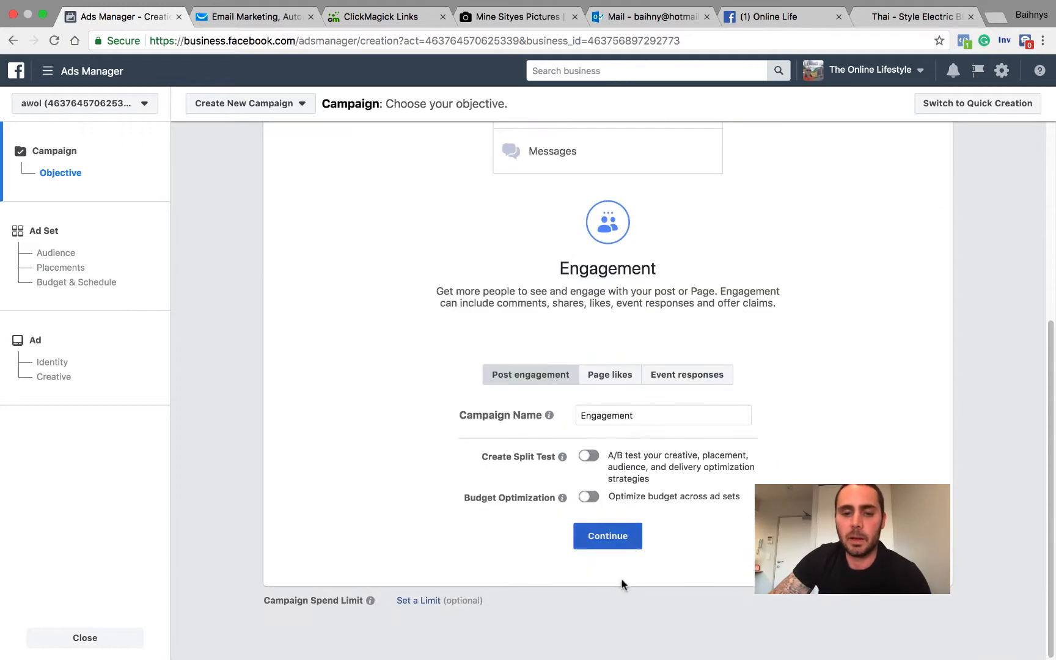
{"action": "left_click", "coordinate": [607, 543]}
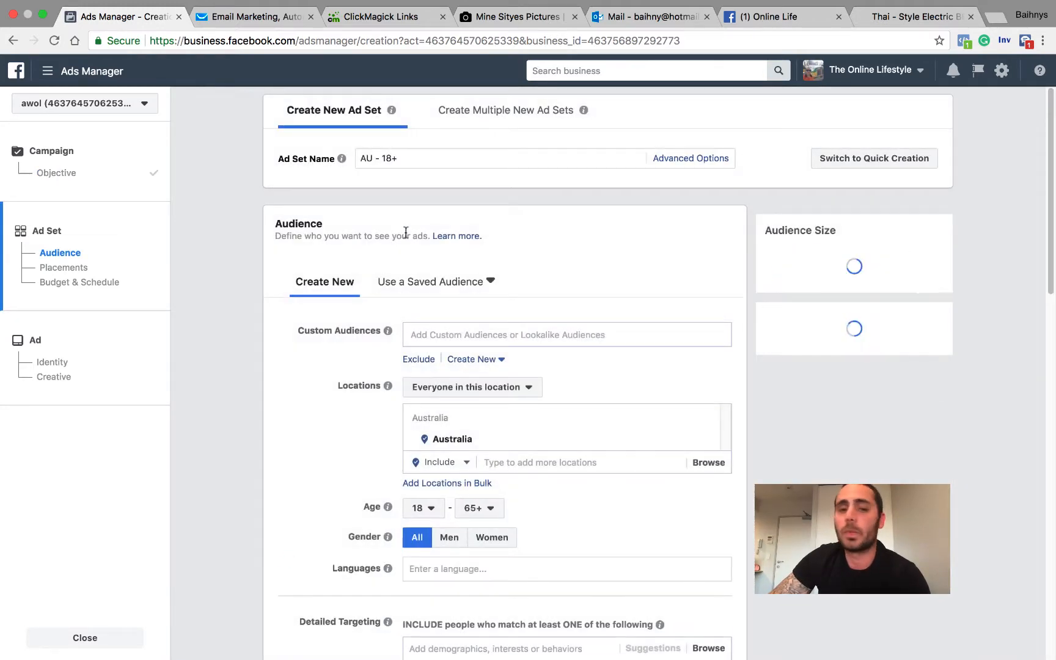
Name the ad set "engage - lookalike"
{"action": "left_click_drag", "start_coordinate": [410, 157], "coordinate": [356, 162]}
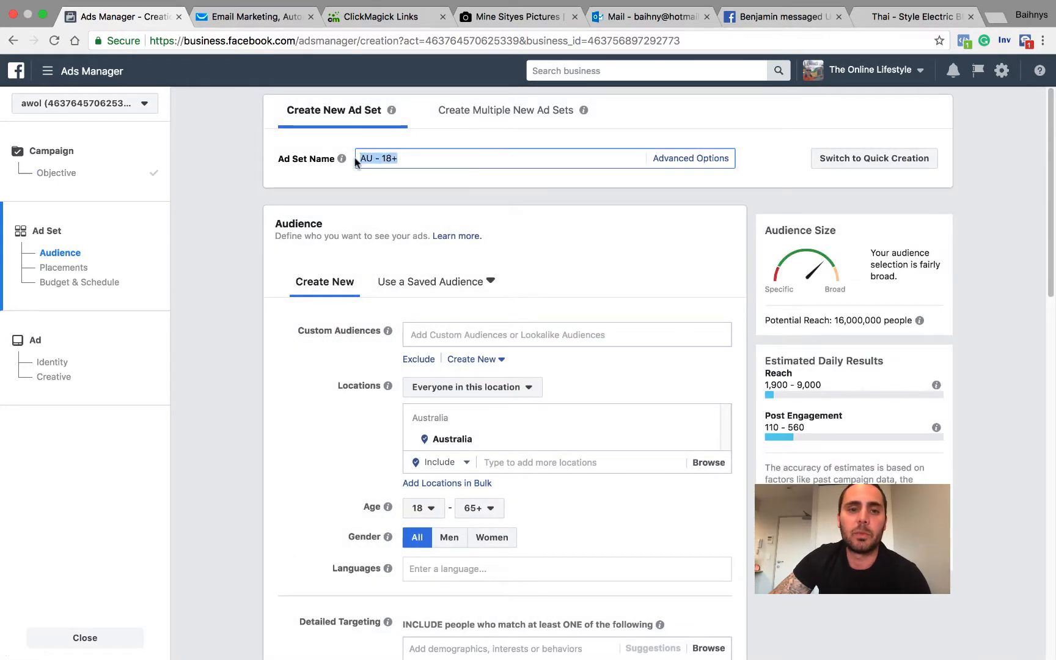
{"action": "type", "text": "eng"}
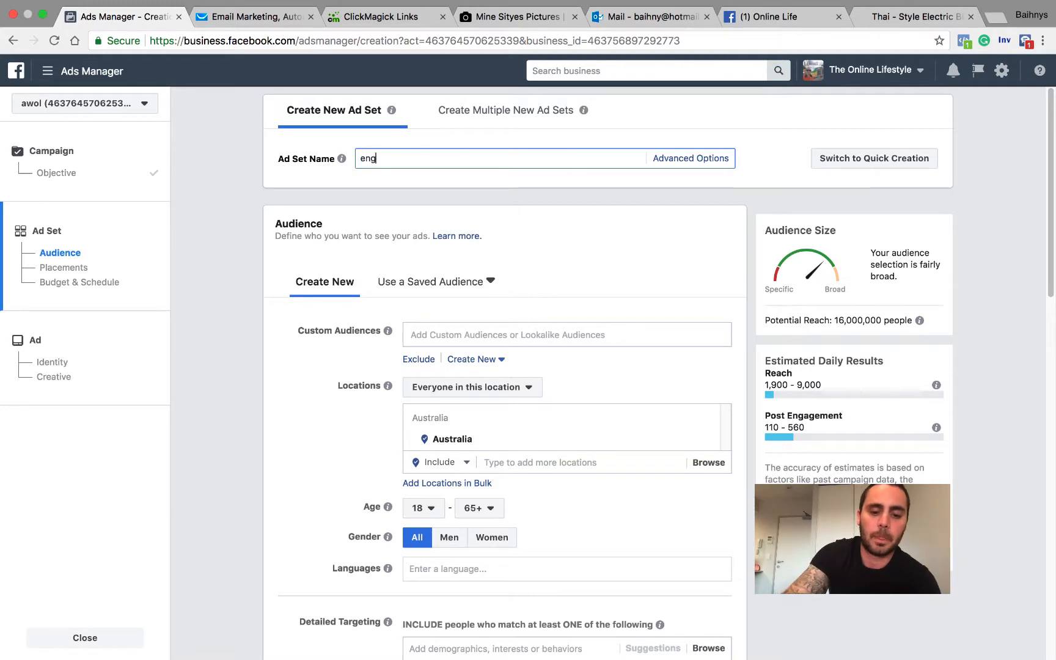
{"action": "type", "text": "age -"}
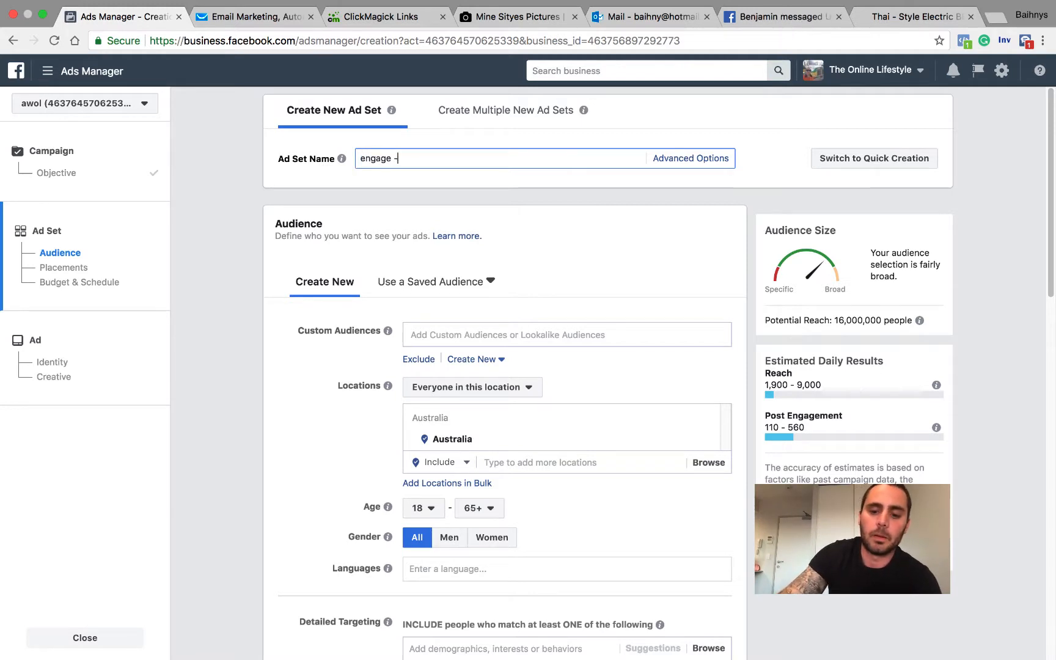
{"action": "type", "text": " look"}
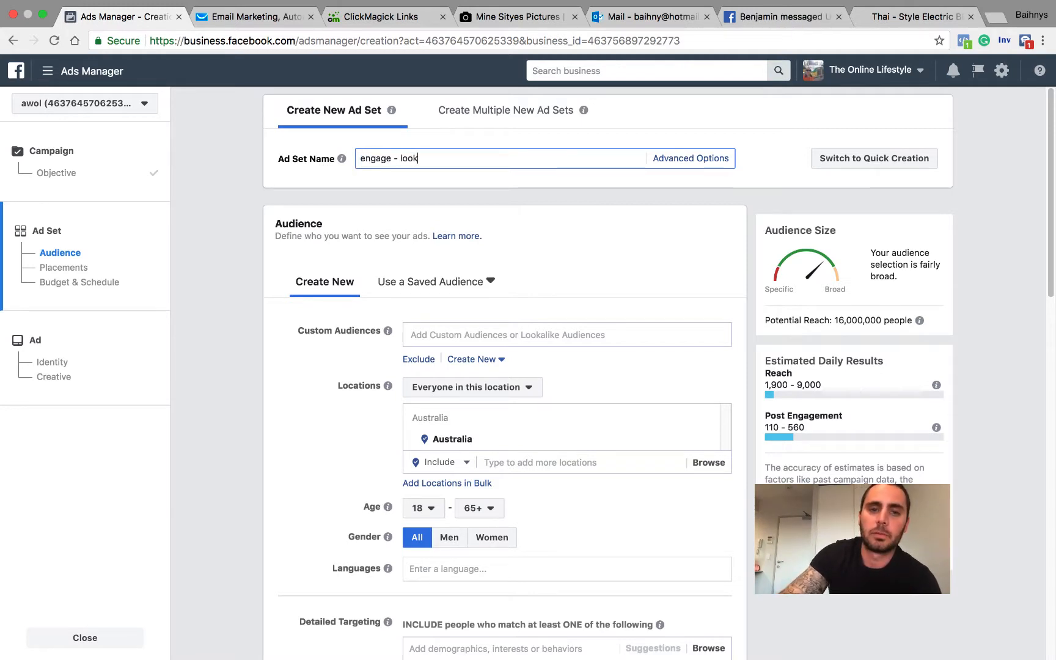
{"action": "type", "text": "alike"}
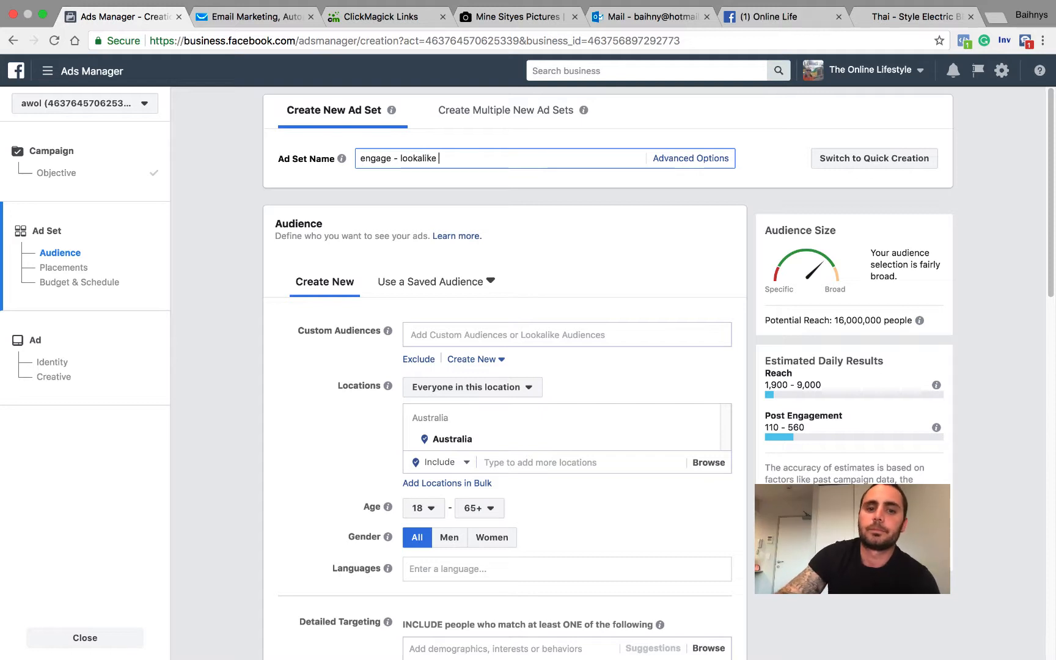
Target the lookalike audience "Lookalike (AU, 1%) - CA electric grills 180 days" in the ad set
{"action": "left_click", "coordinate": [427, 334]}
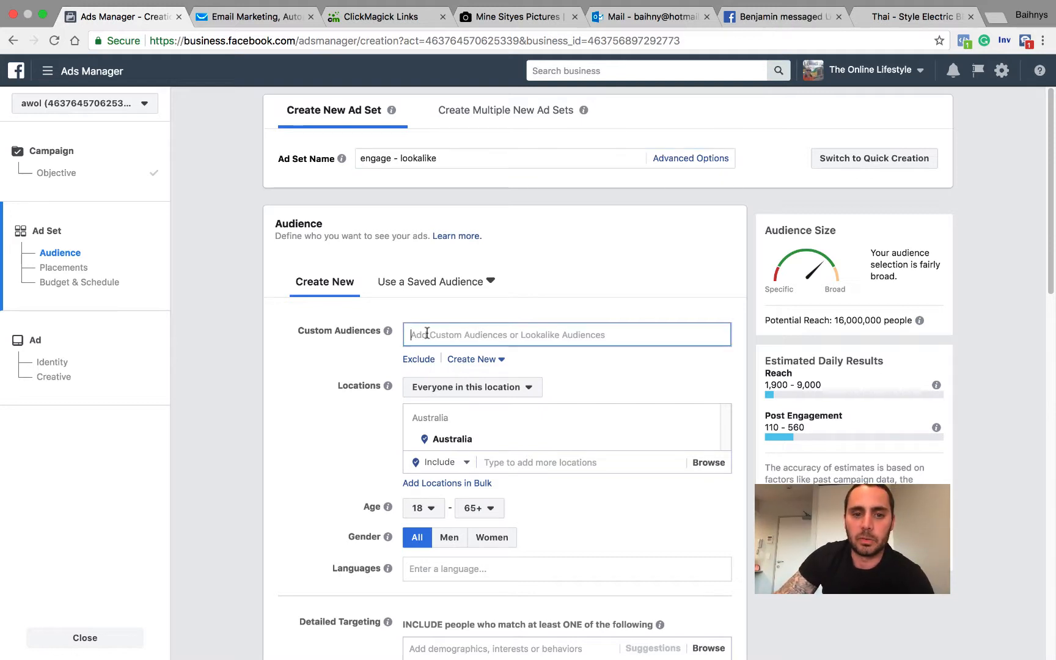
{"action": "left_click", "coordinate": [482, 363]}
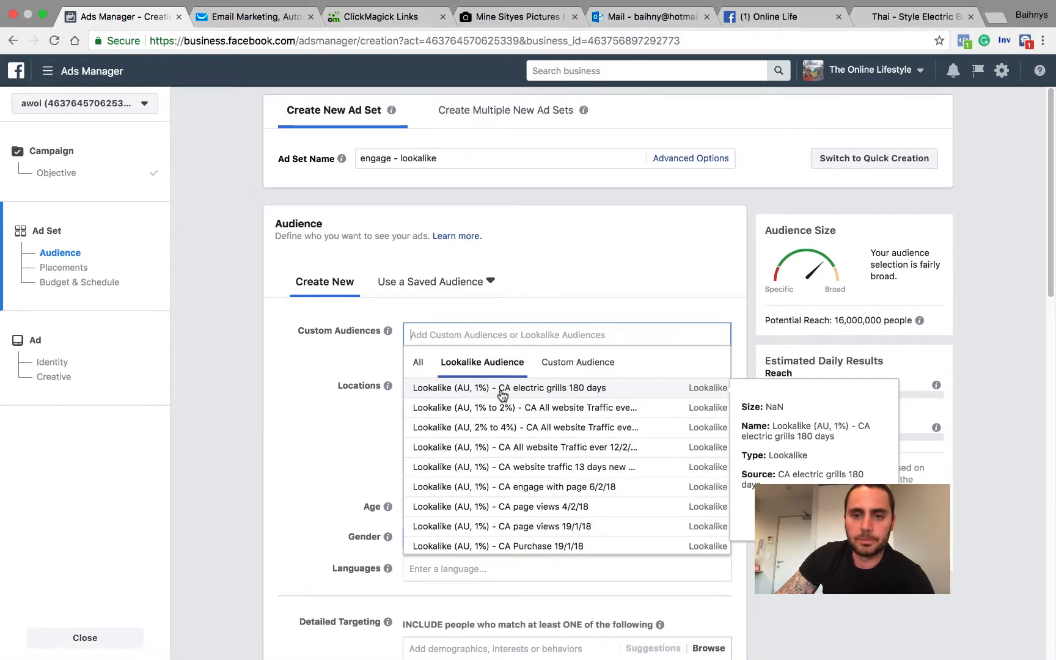
{"action": "left_click", "coordinate": [503, 392]}
{"action": "left_click", "coordinate": [325, 380]}
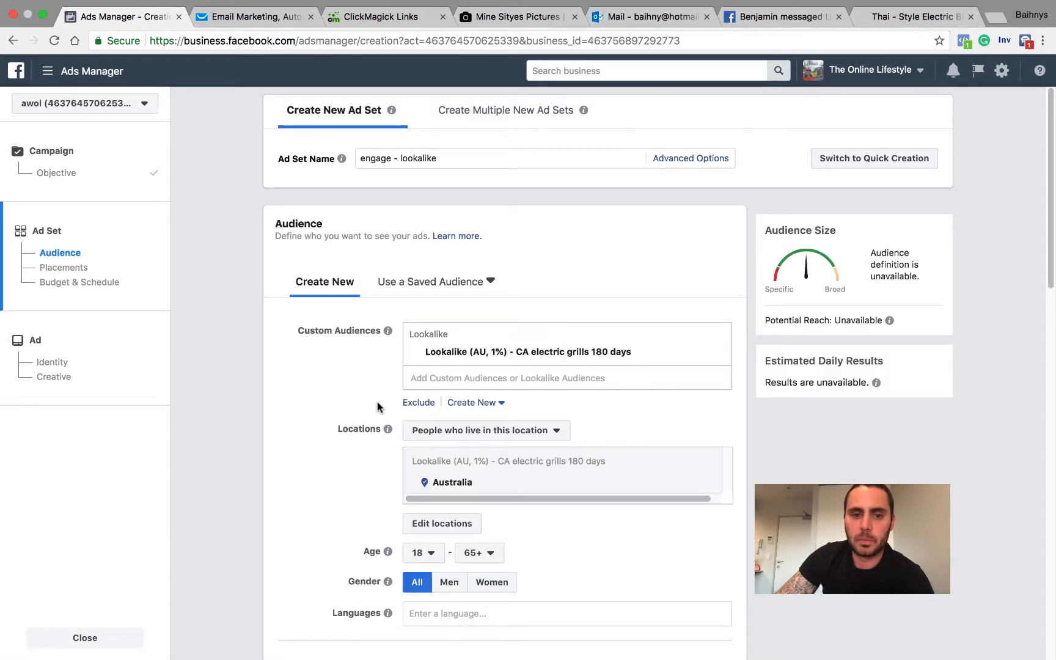
Set the audience's maximum age to 55
{"action": "scroll", "coordinate": [379, 407], "scroll_direction": "down", "scroll_amount": 3}
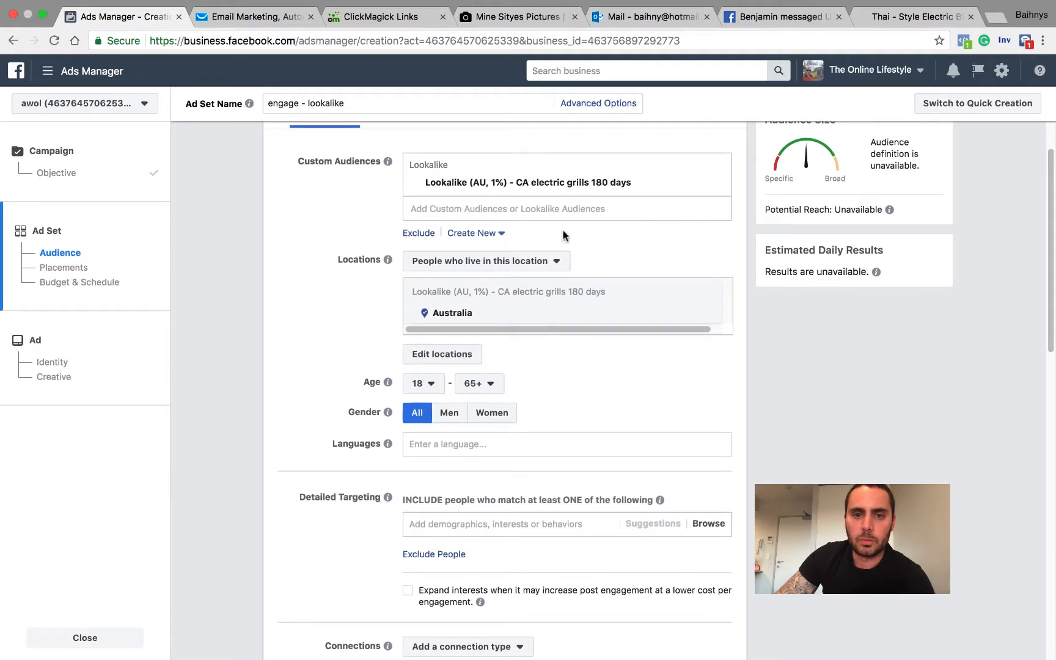
{"action": "scroll", "coordinate": [417, 267], "scroll_direction": "up", "scroll_amount": 2}
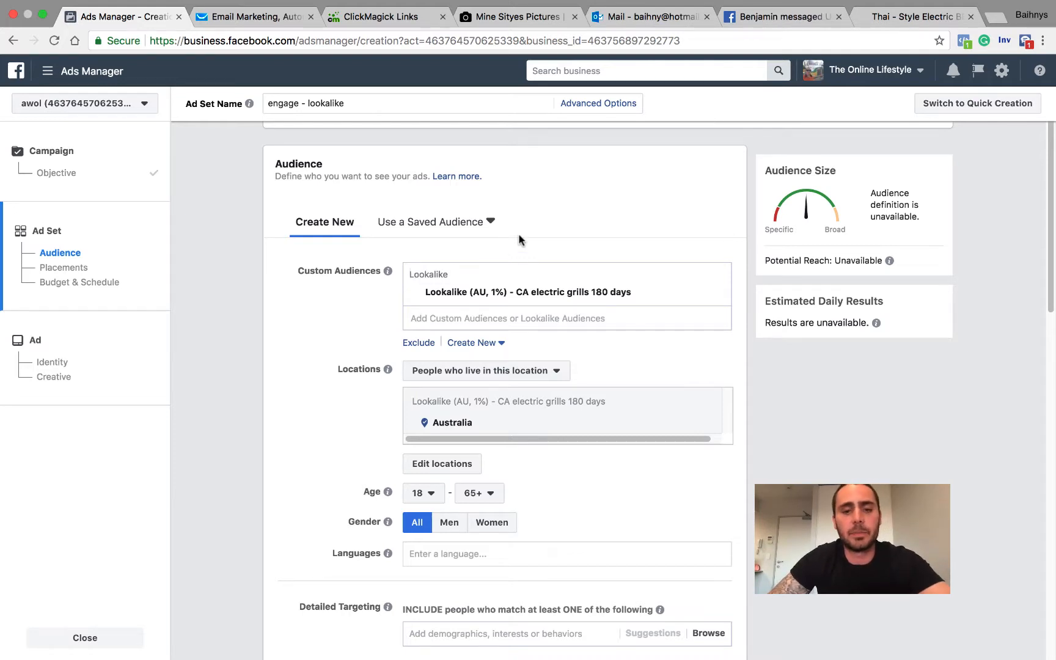
{"action": "scroll", "coordinate": [602, 282], "scroll_direction": "down", "scroll_amount": 2}
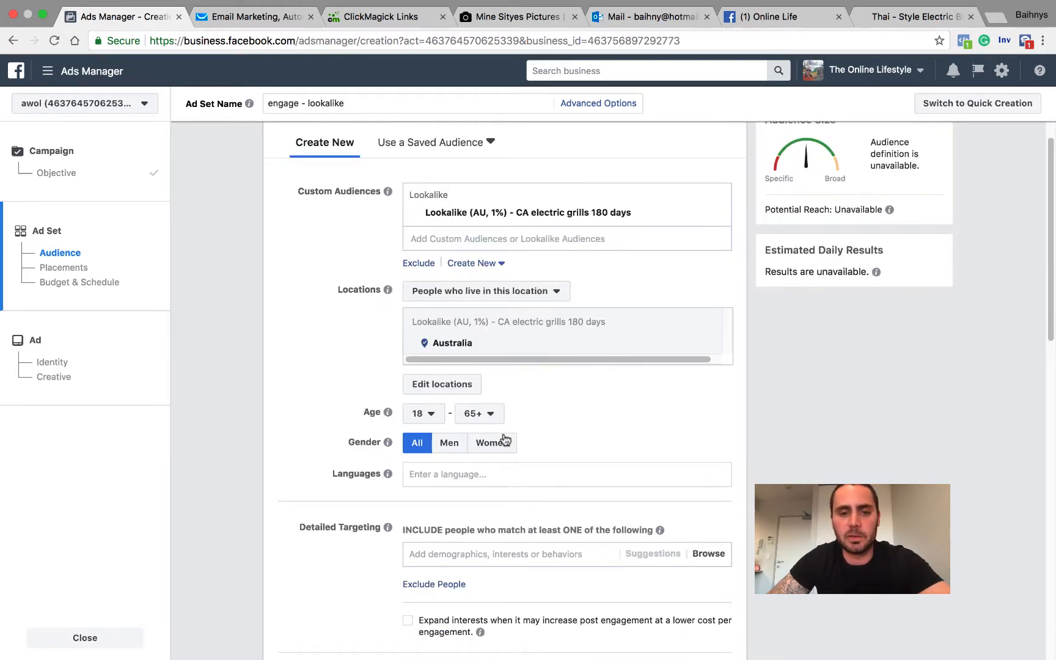
{"action": "left_click", "coordinate": [491, 415]}
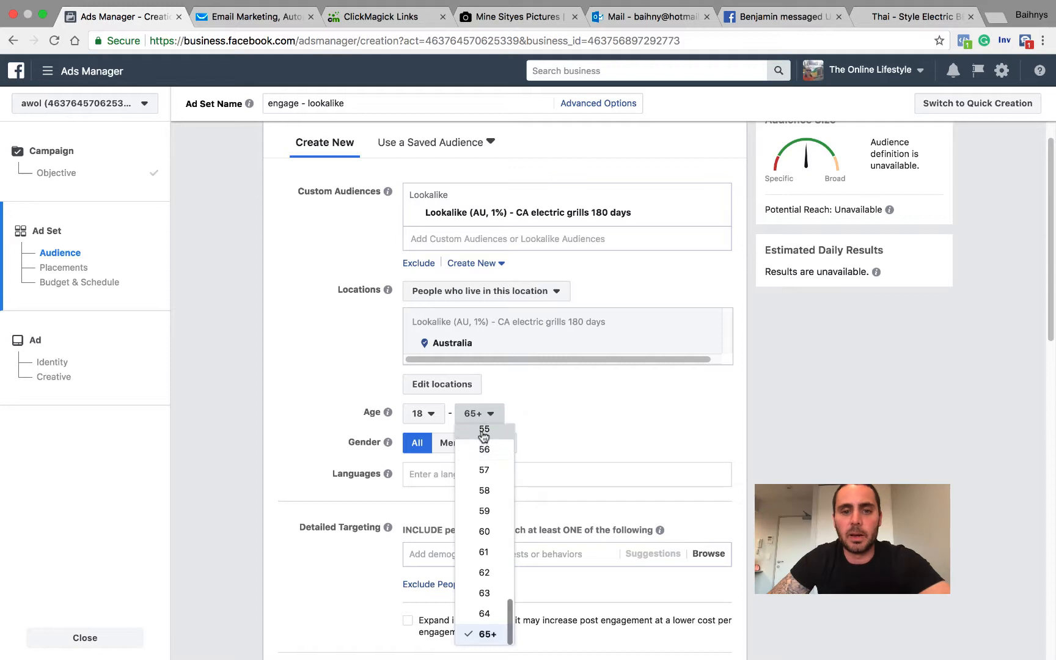
{"action": "left_click", "coordinate": [490, 426]}
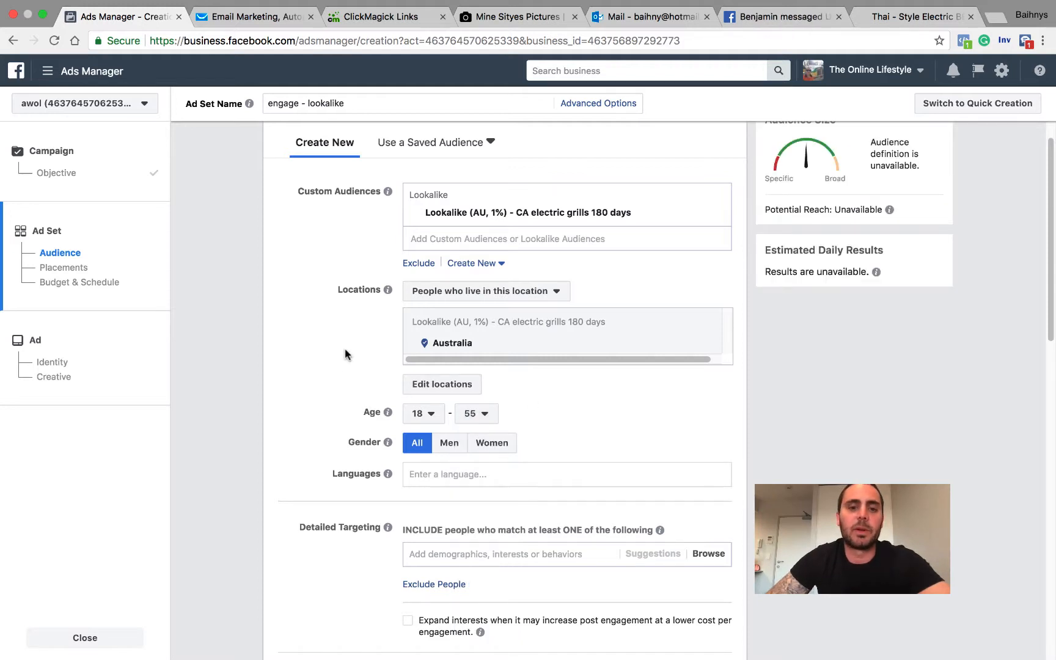
Restrict the audience's language to English (All)
{"action": "scroll", "coordinate": [489, 364], "scroll_direction": "down", "scroll_amount": 3}
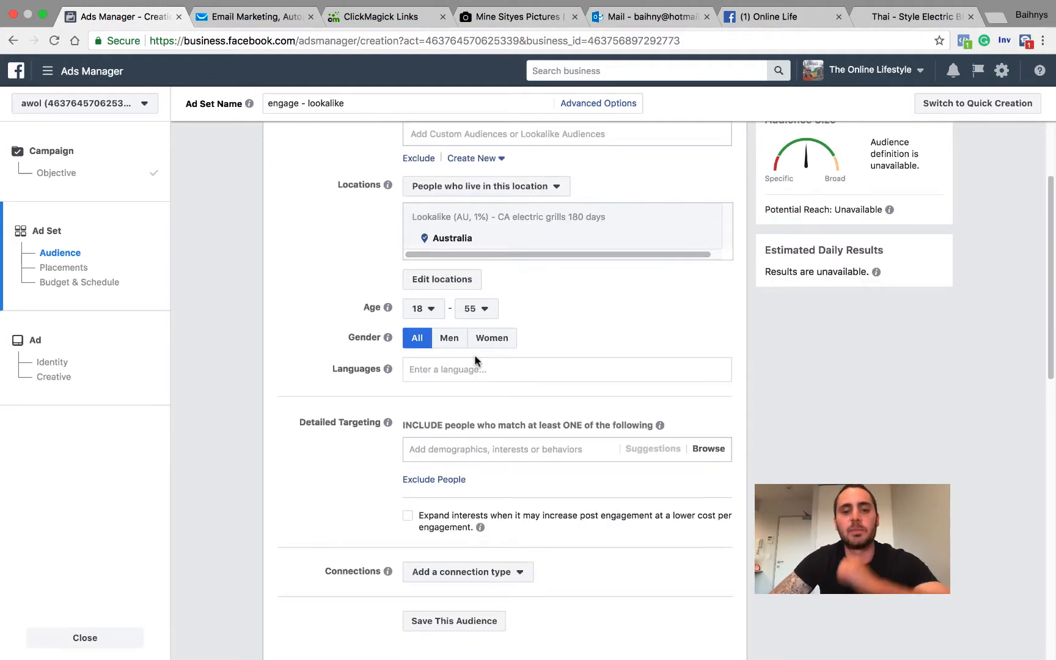
{"action": "scroll", "coordinate": [496, 389], "scroll_direction": "up", "scroll_amount": 5}
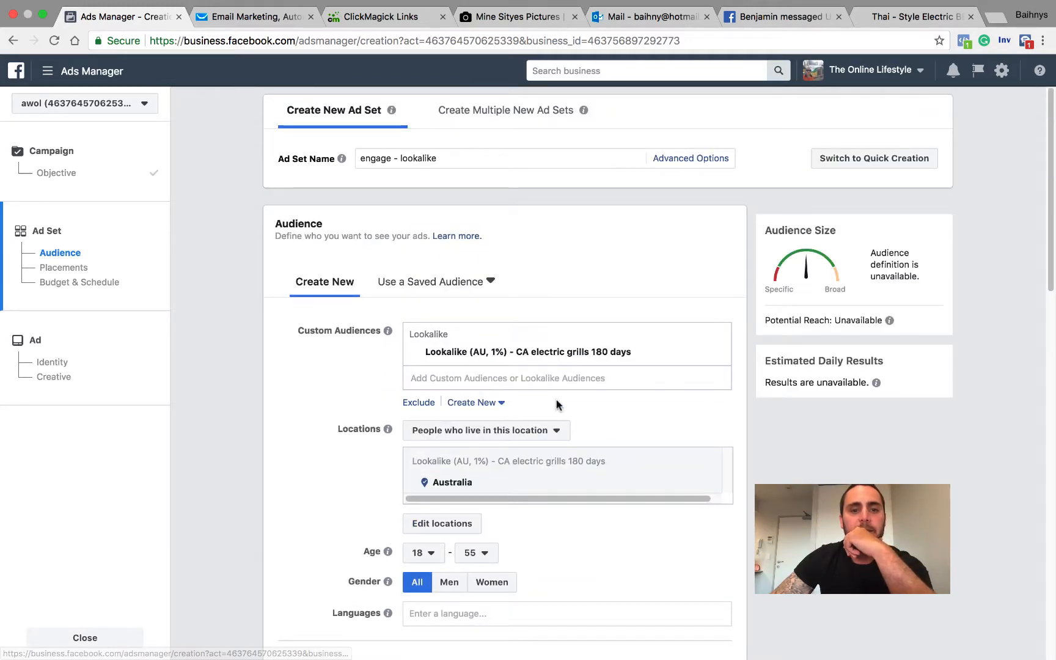
{"action": "scroll", "coordinate": [383, 276], "scroll_direction": "down", "scroll_amount": 8}
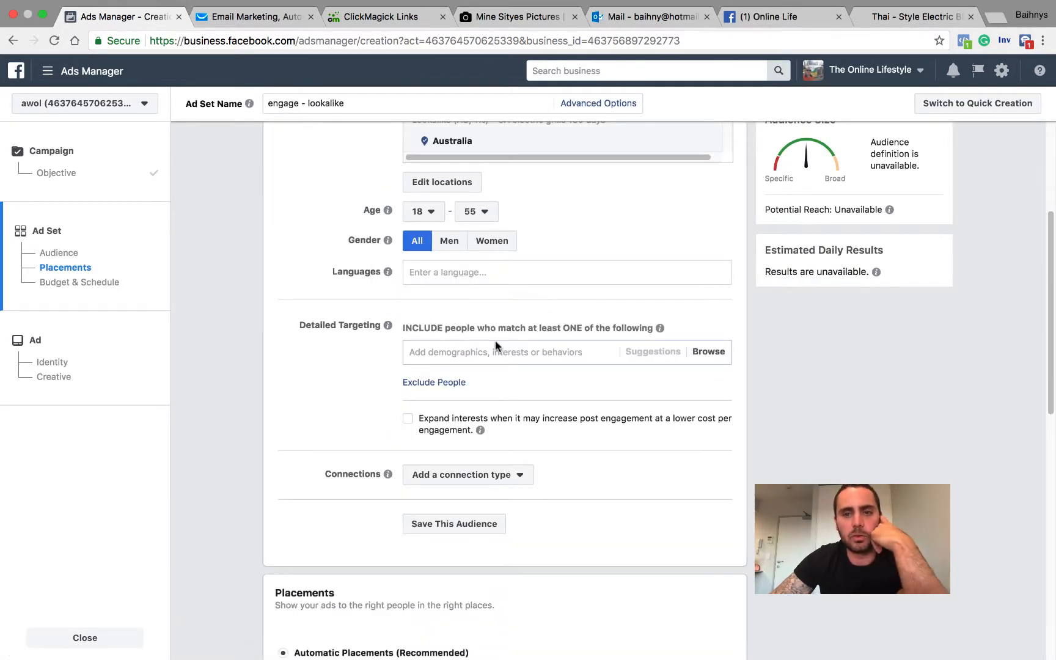
{"action": "left_click", "coordinate": [457, 275]}
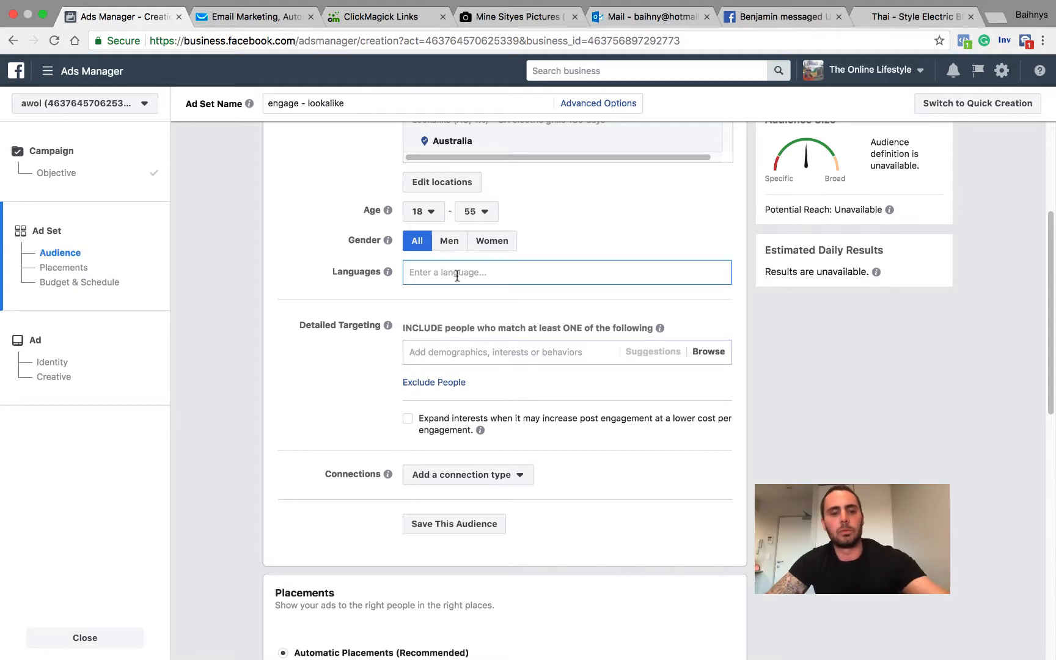
{"action": "type", "text": "e"}
{"action": "left_click", "coordinate": [448, 295]}
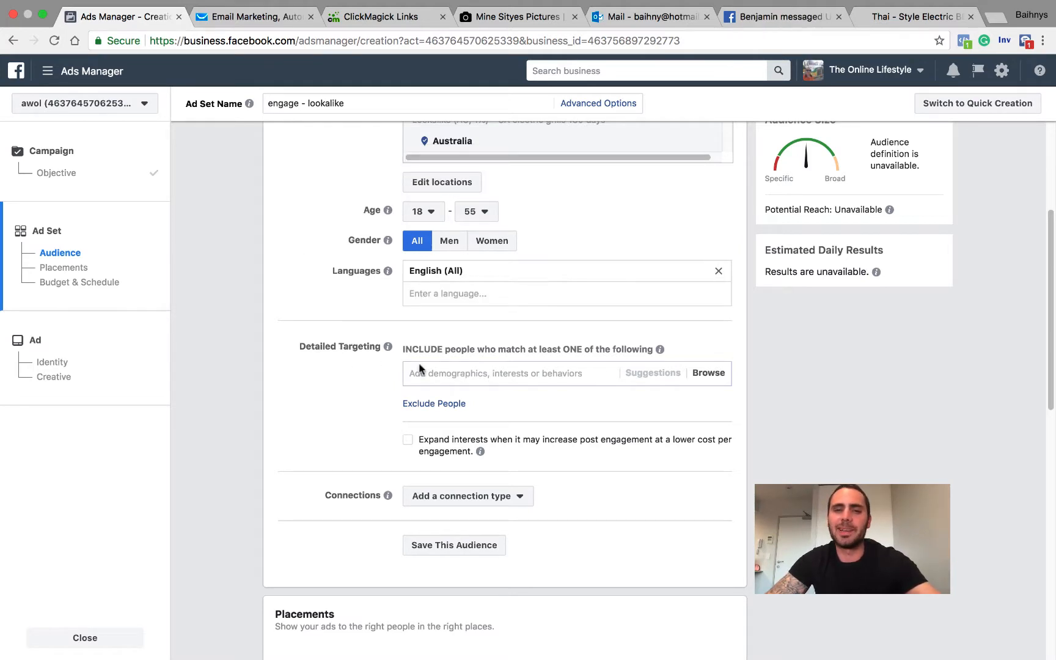
Switch the ad set from automatic placements to Edit Placements and look over the available platforms
{"action": "scroll", "coordinate": [420, 368], "scroll_direction": "up", "scroll_amount": 4}
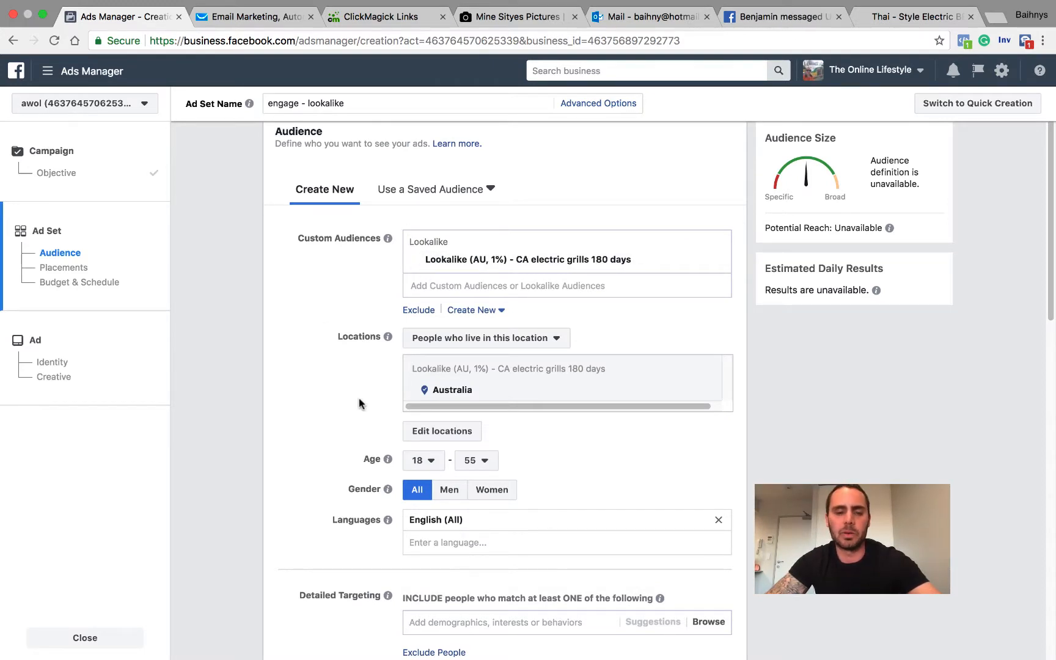
{"action": "scroll", "coordinate": [360, 404], "scroll_direction": "down", "scroll_amount": 9}
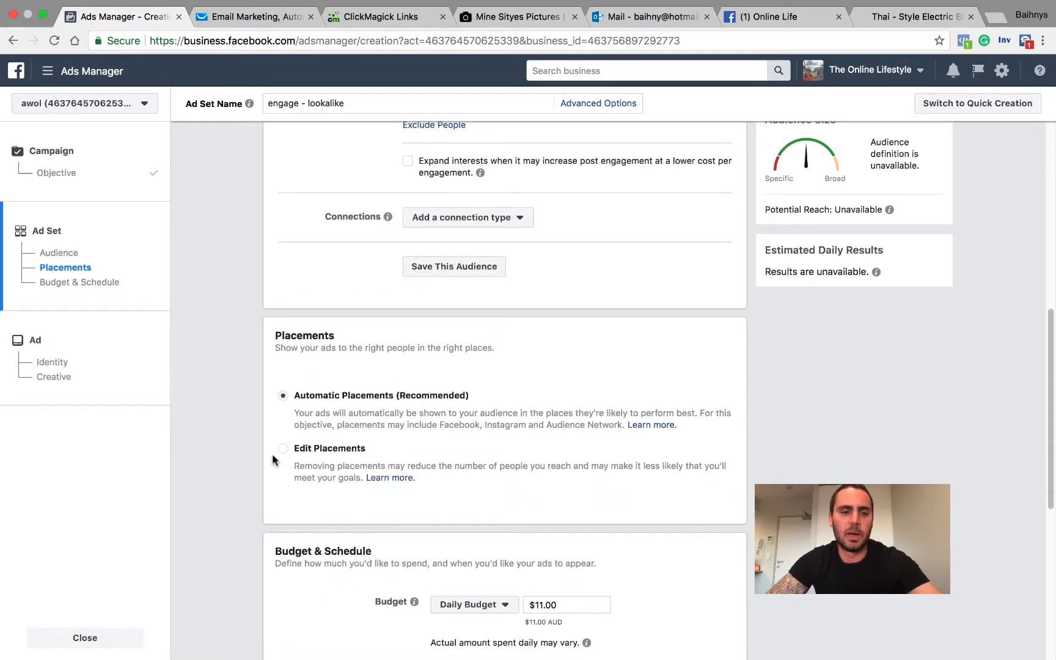
{"action": "left_click", "coordinate": [283, 449]}
{"action": "scroll", "coordinate": [347, 453], "scroll_direction": "down", "scroll_amount": 1}
{"action": "scroll", "coordinate": [367, 476], "scroll_direction": "down", "scroll_amount": 3}
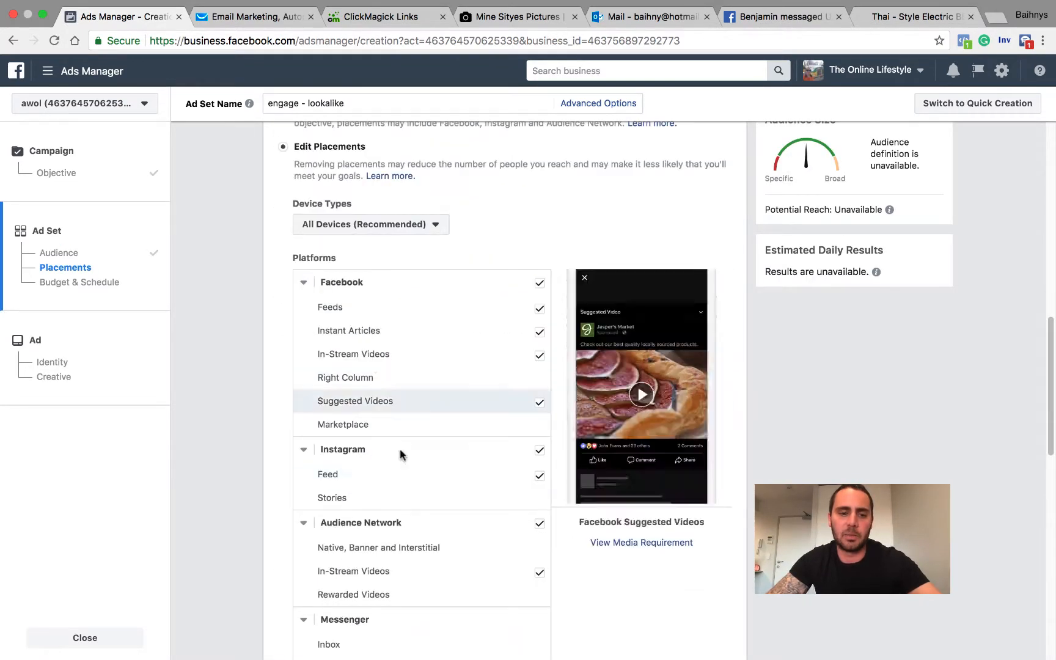
Accept the ad set's budget and schedule settings, proceed to the ad setup and review its identity, creative and tracking options
{"action": "scroll", "coordinate": [400, 448], "scroll_direction": "down", "scroll_amount": 8}
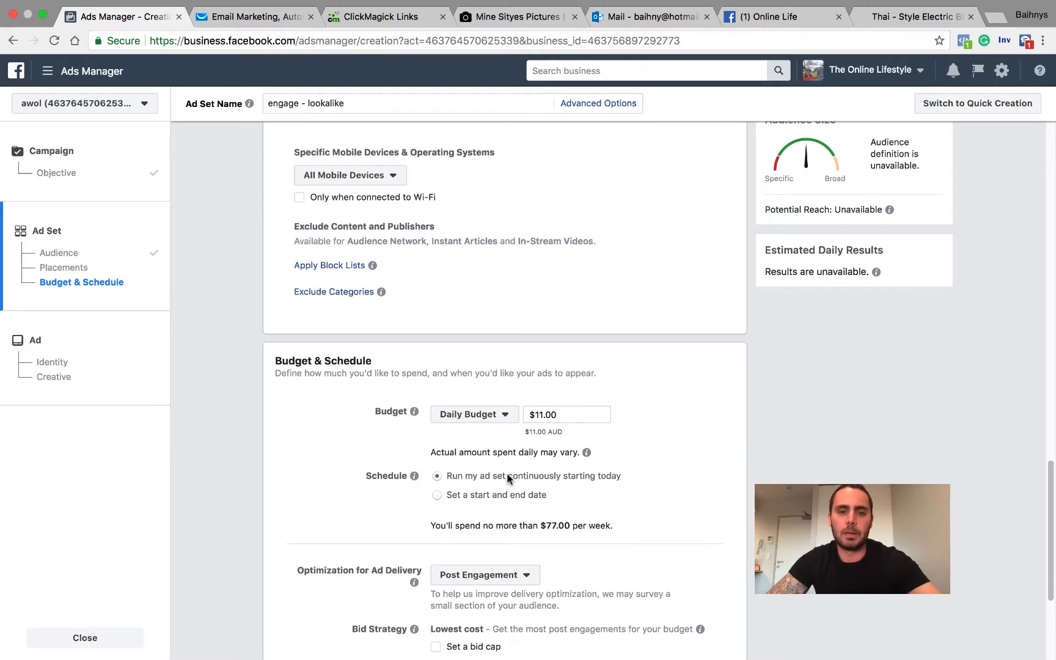
{"action": "scroll", "coordinate": [507, 475], "scroll_direction": "down", "scroll_amount": 3}
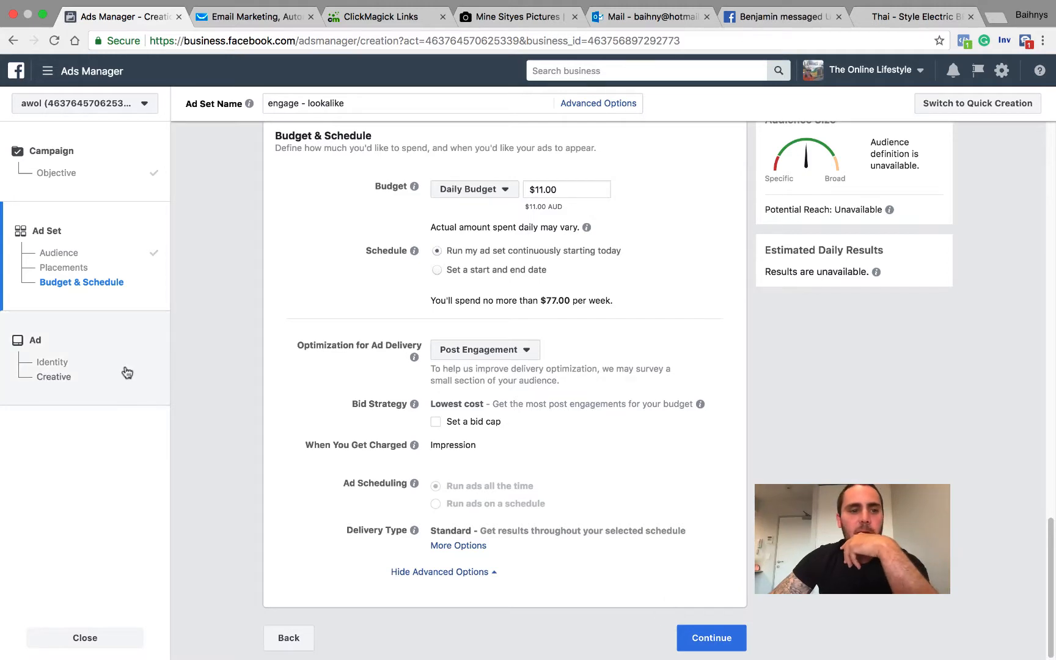
{"action": "left_click", "coordinate": [686, 637]}
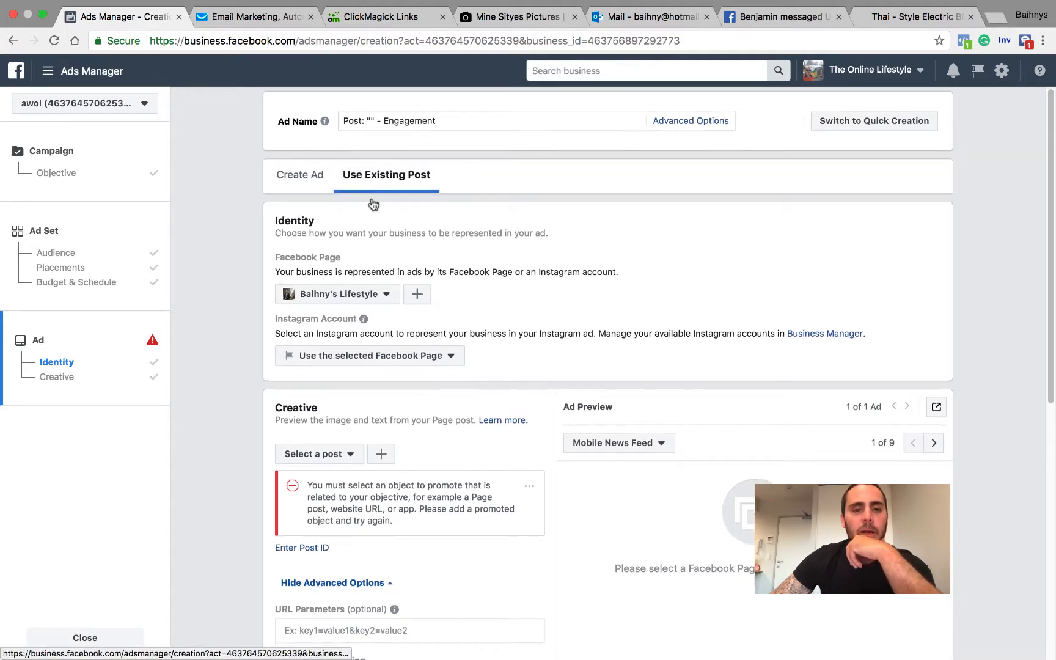
{"action": "scroll", "coordinate": [374, 204], "scroll_direction": "down", "scroll_amount": 3}
{"action": "scroll", "coordinate": [474, 318], "scroll_direction": "down", "scroll_amount": 6}
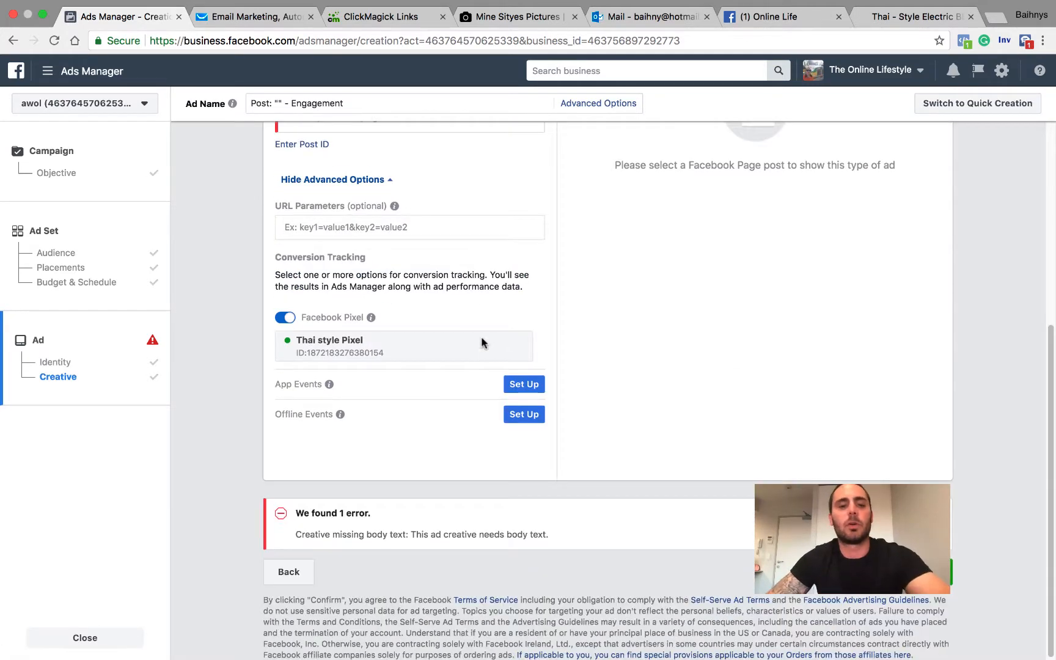
{"action": "scroll", "coordinate": [544, 355], "scroll_direction": "up", "scroll_amount": 8}
{"action": "scroll", "coordinate": [436, 243], "scroll_direction": "up", "scroll_amount": 1}
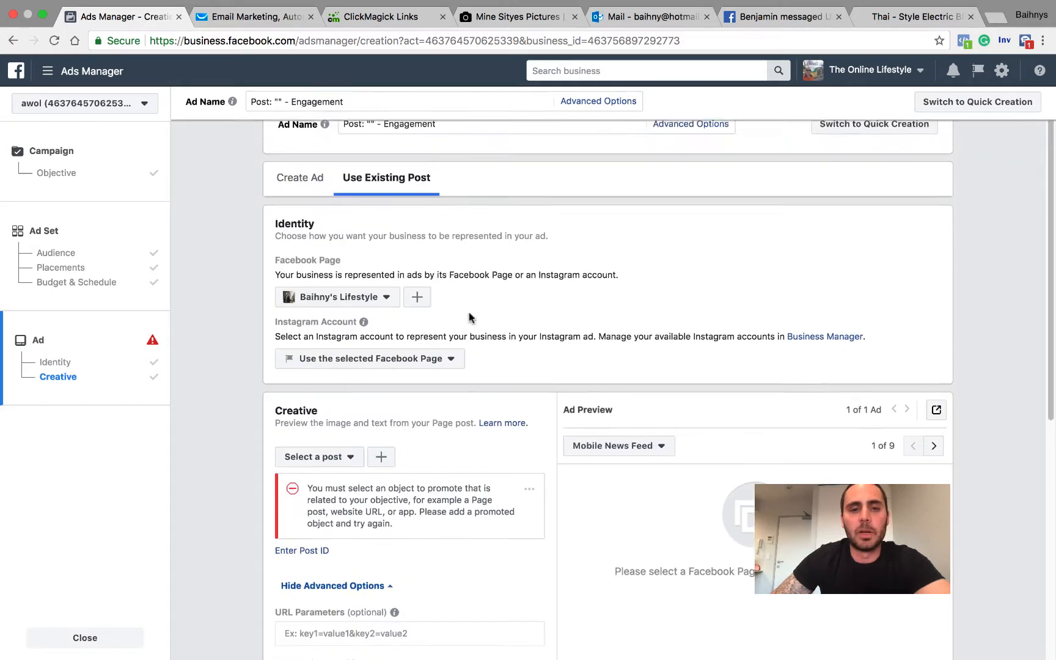